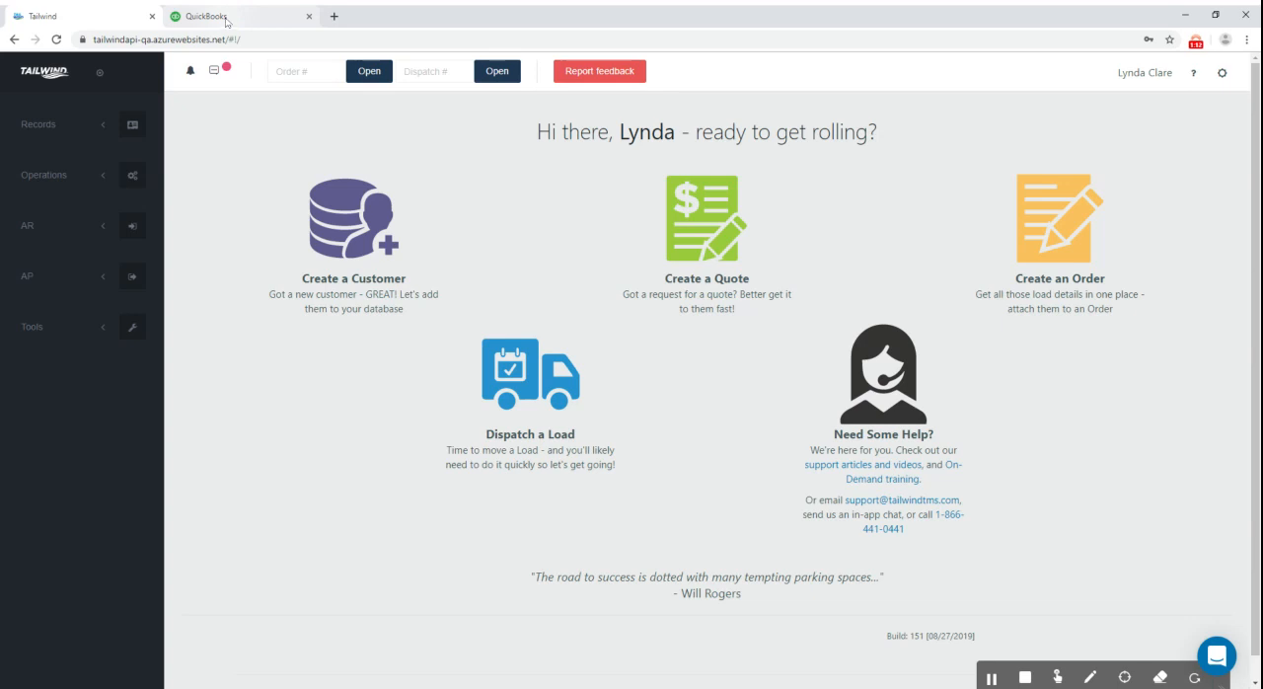
Switch to QuickBooks and review the sales form settings in the company's Account and Settings, closing them when finished
click(226, 17)
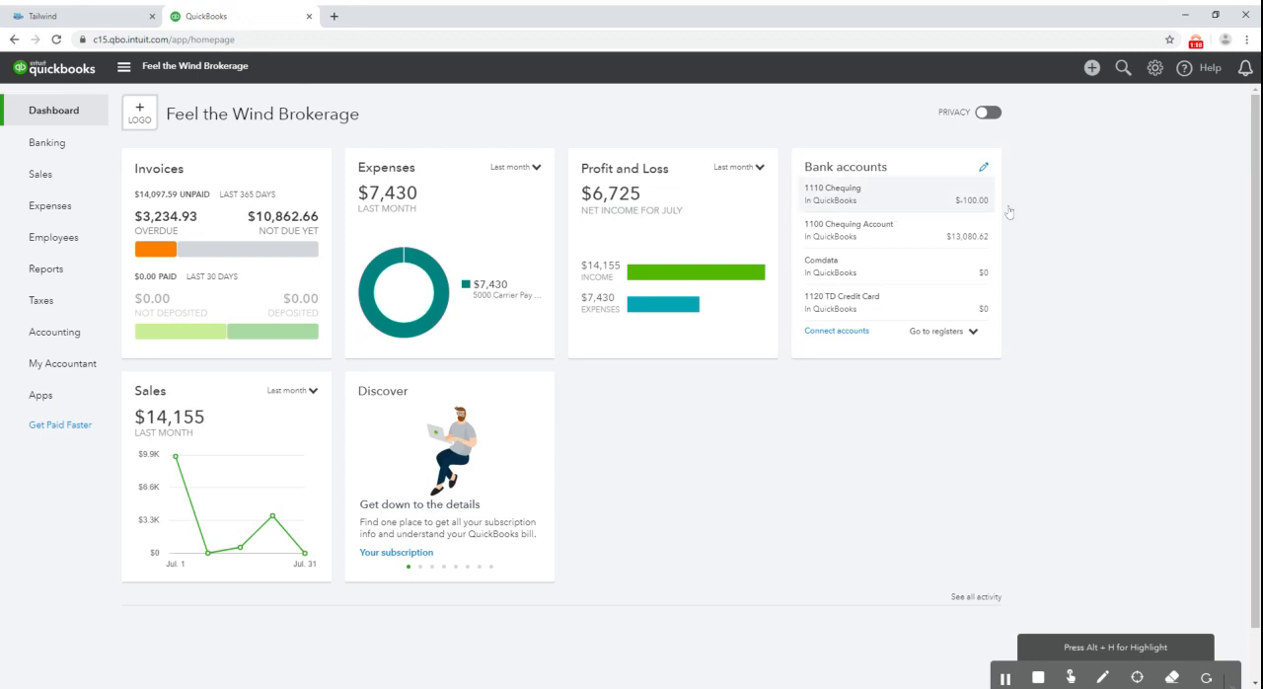
click(1155, 71)
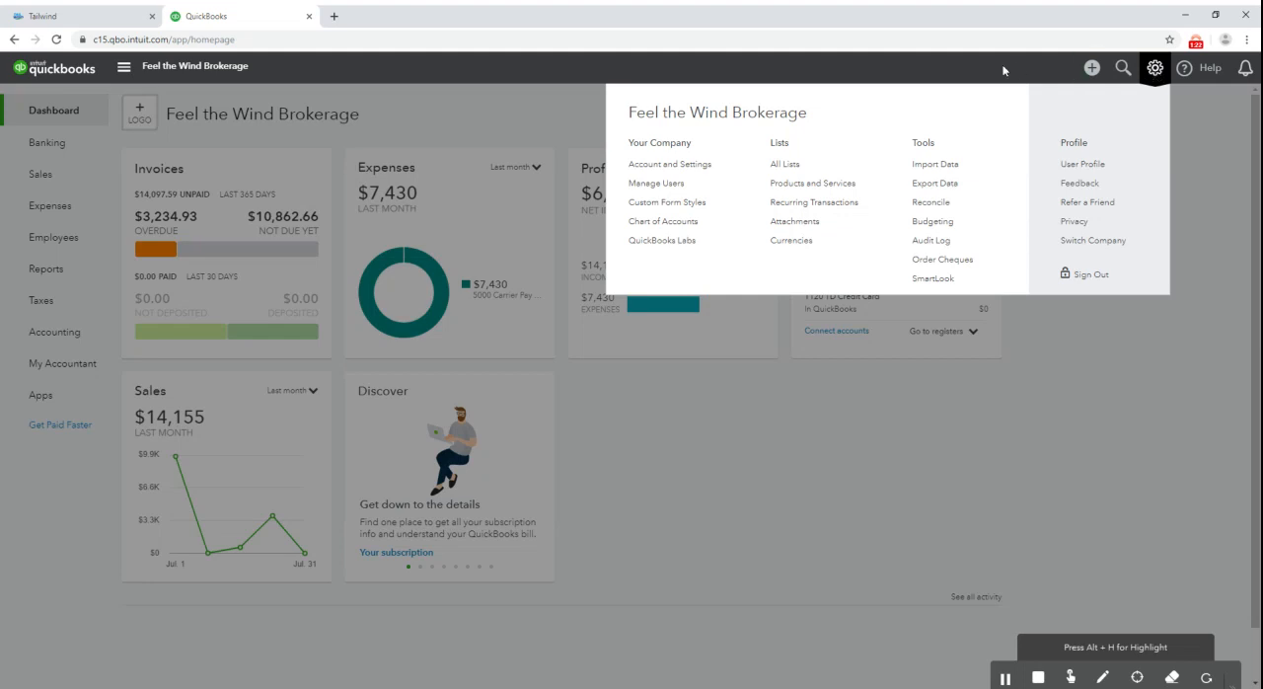
click(673, 165)
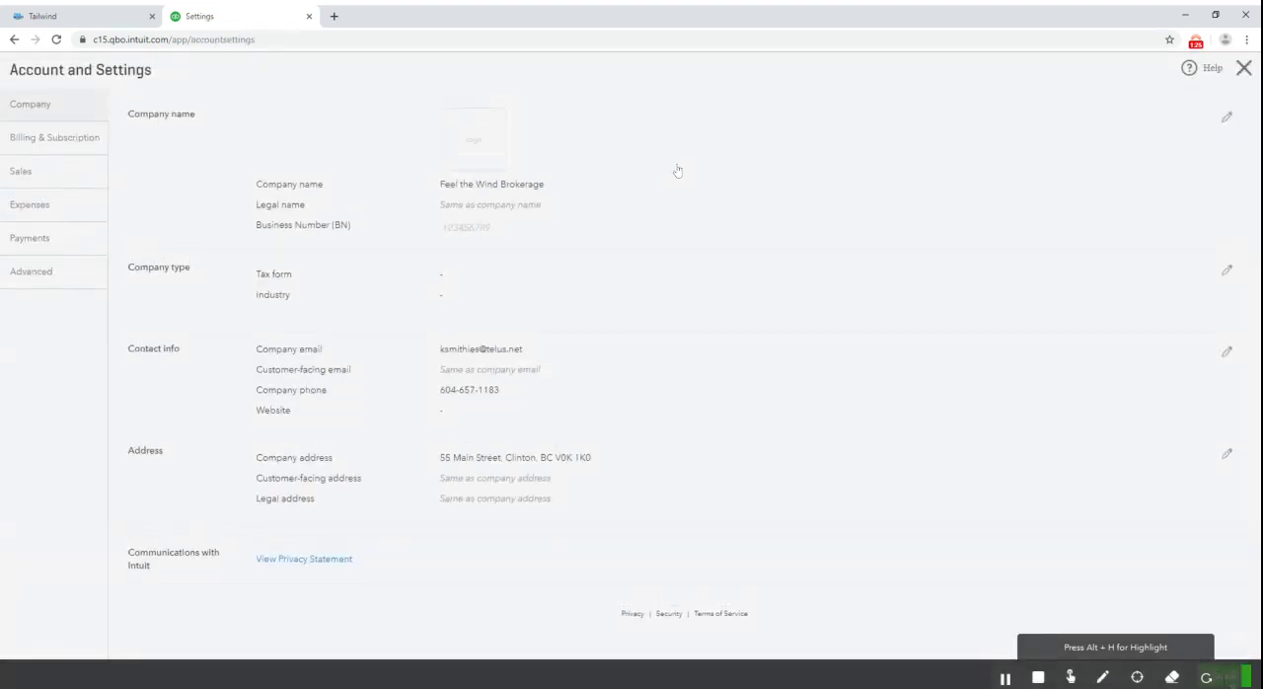
click(53, 180)
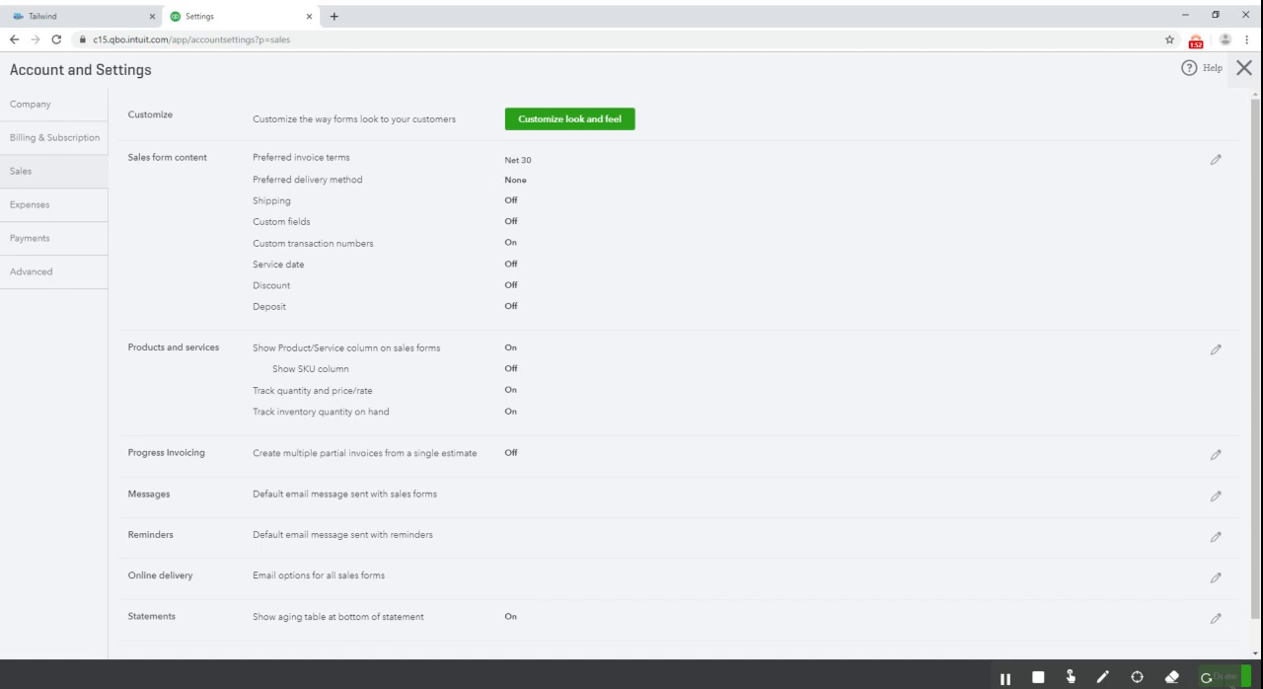
click(1244, 70)
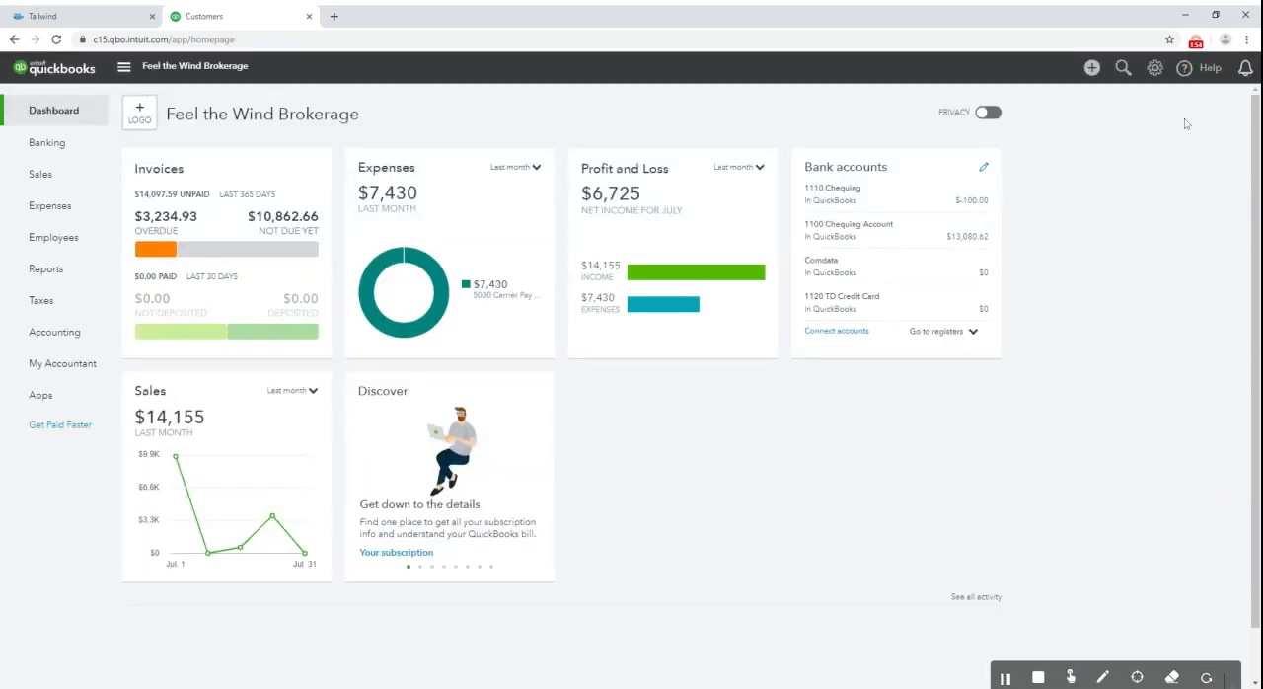
Add a service named Extra Stop to Products and Services, mark it as purchased from a supplier, and save it
click(1154, 69)
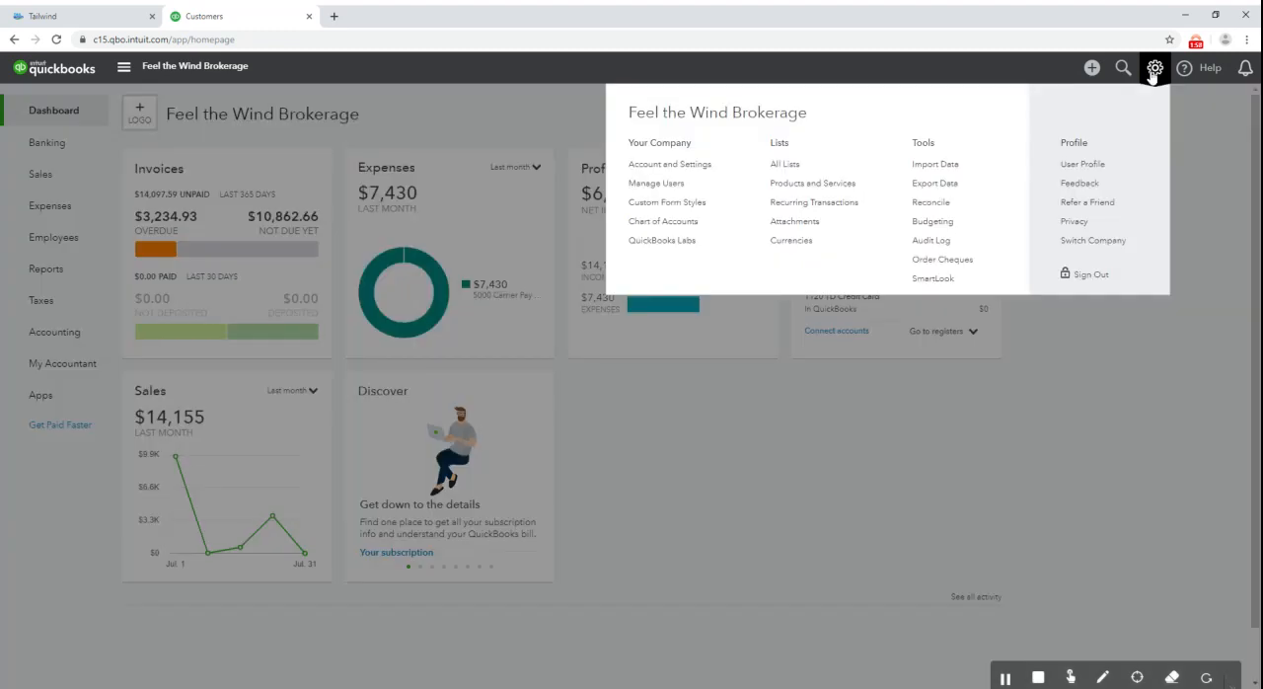
click(796, 188)
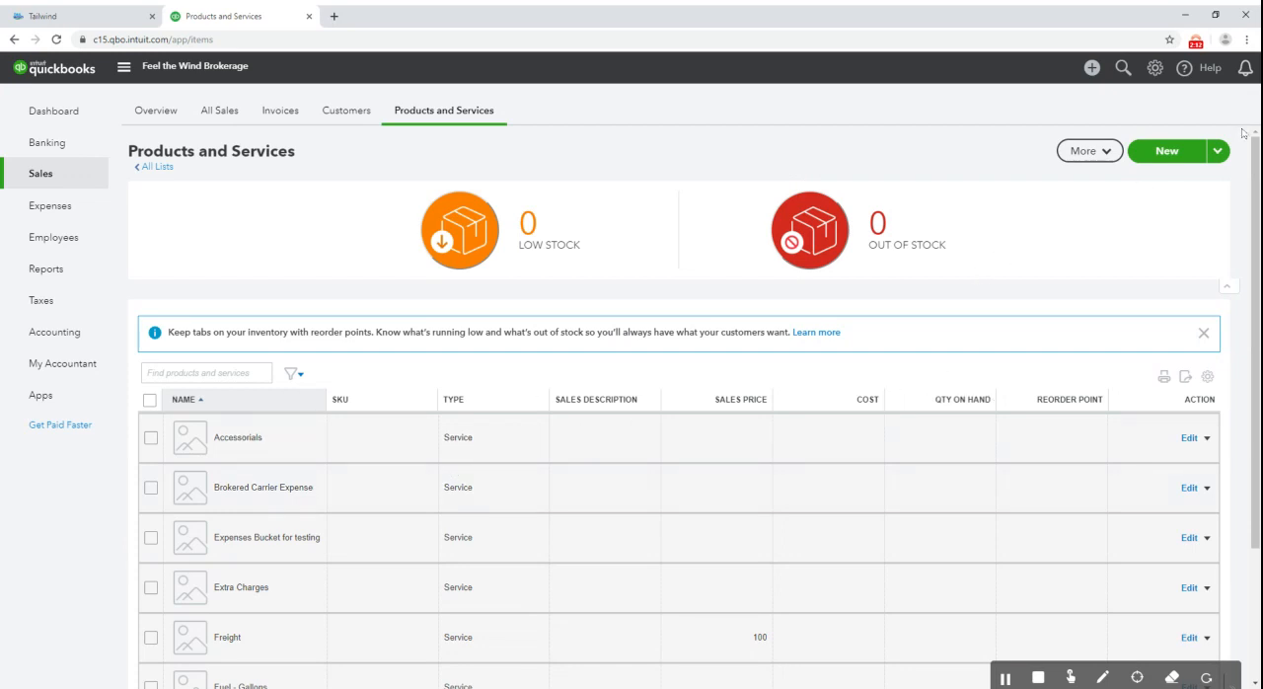
click(1168, 152)
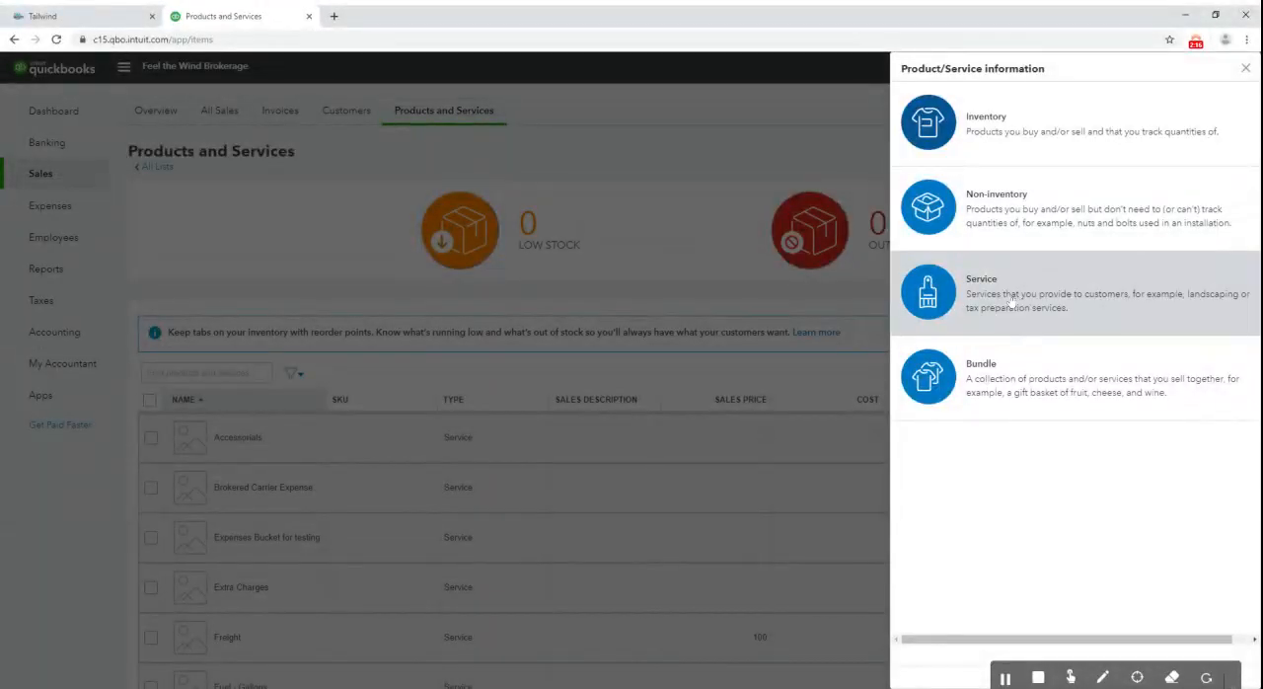
click(1012, 299)
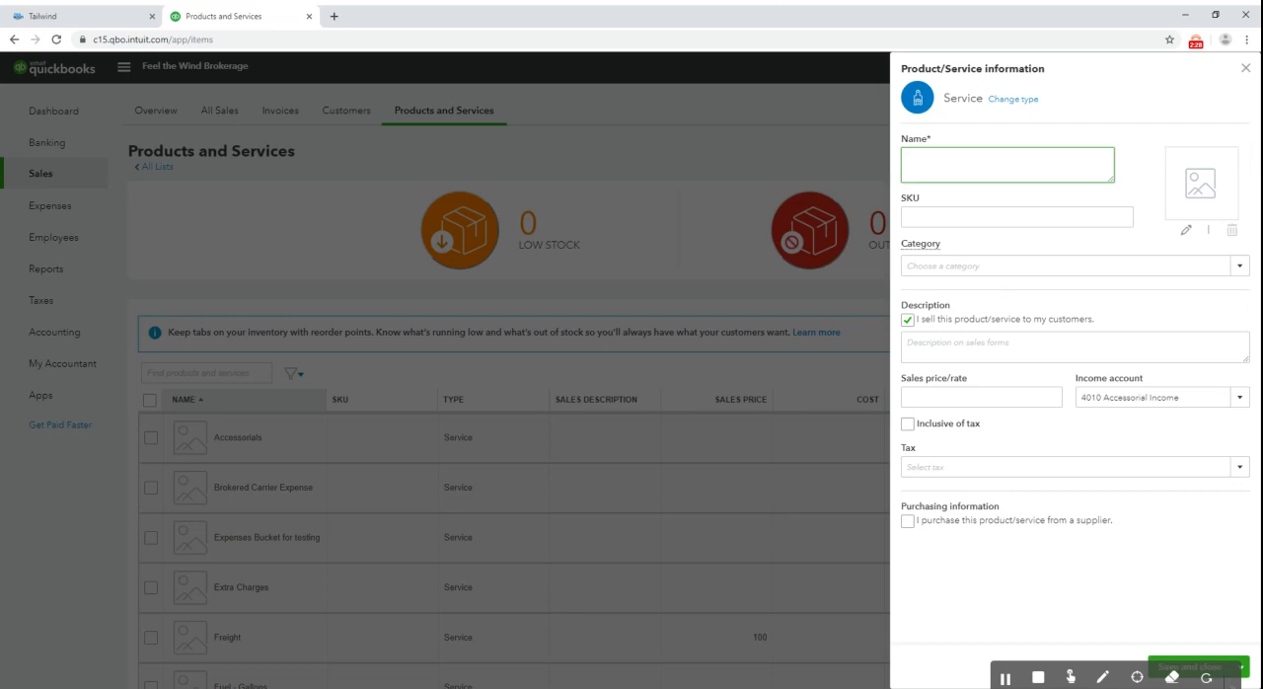
text(Extra Stop)
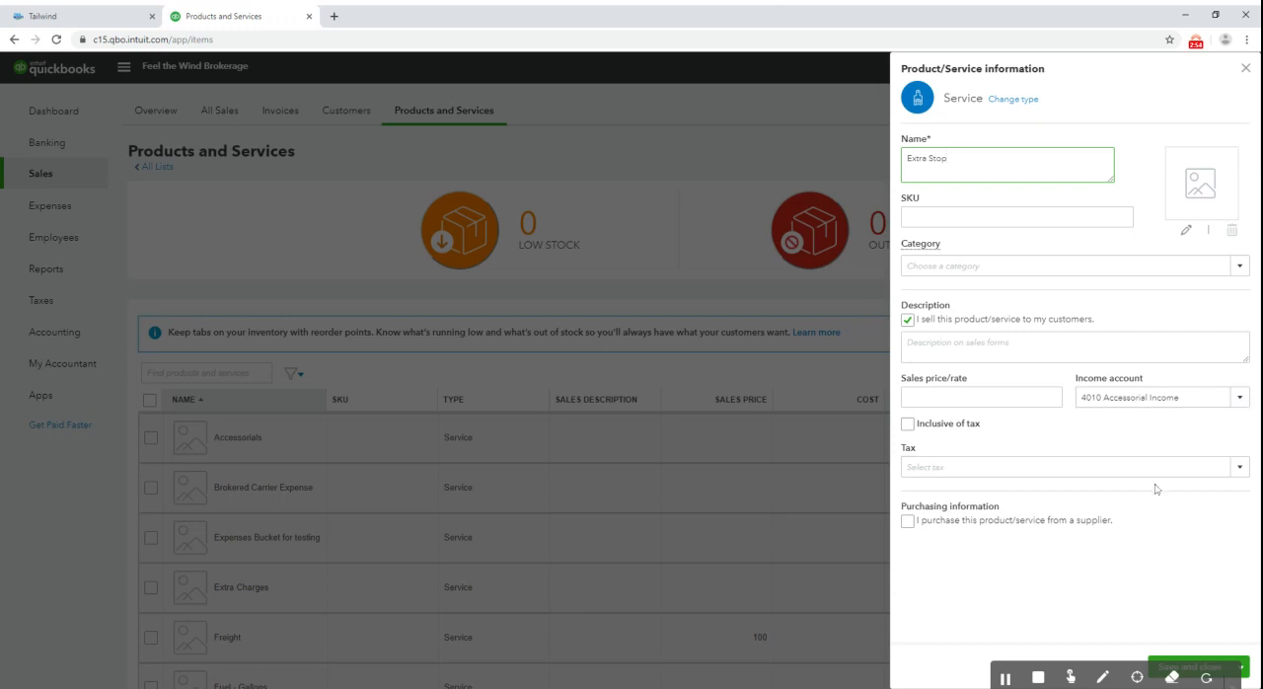
click(909, 522)
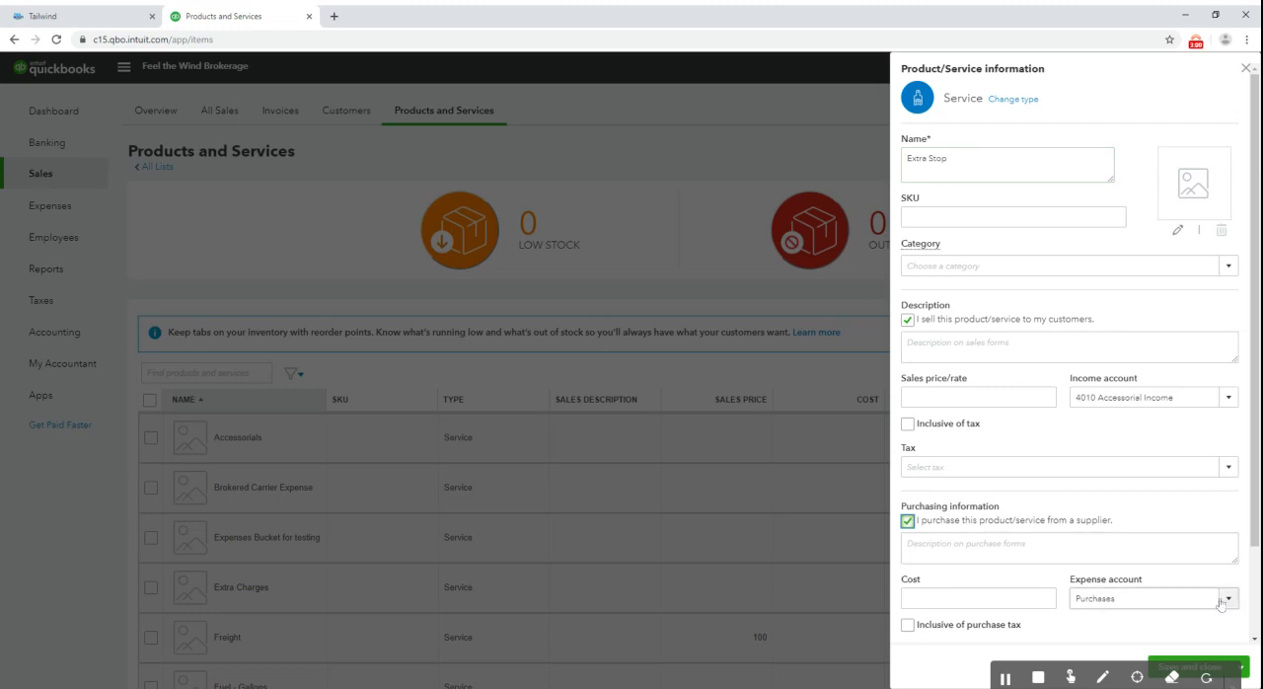
scroll(1221, 604, down, 2)
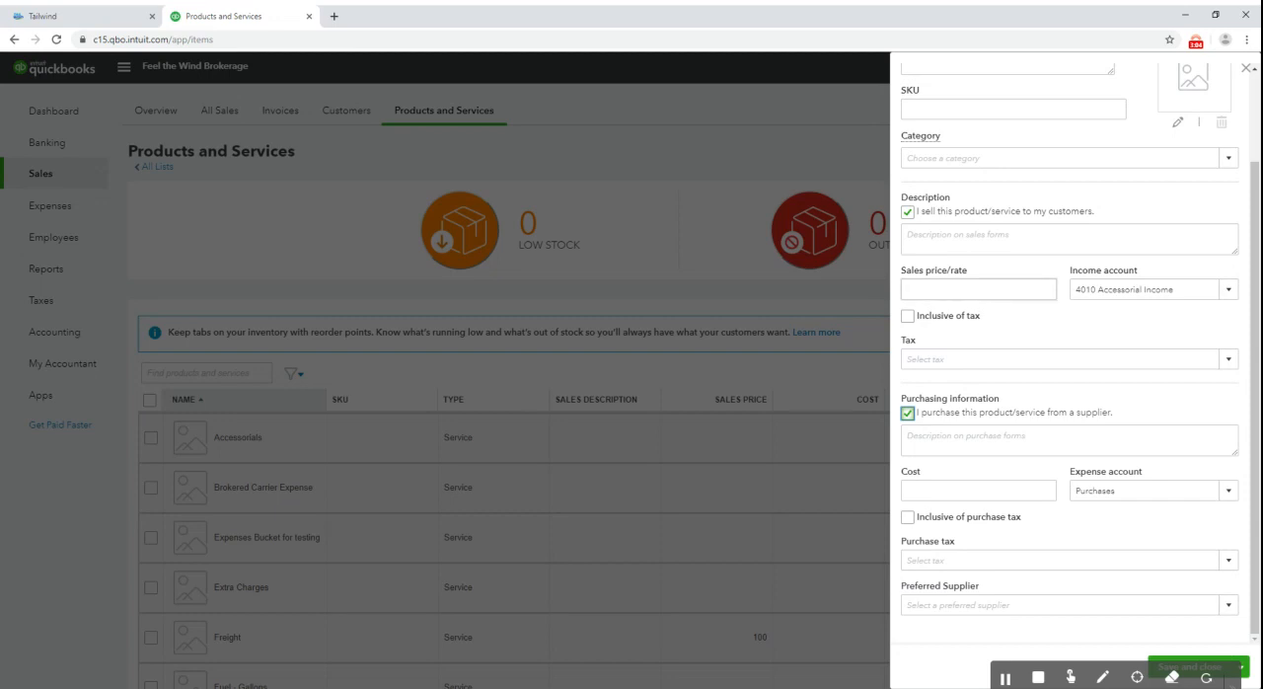
click(1219, 664)
scroll(543, 443, down, 2)
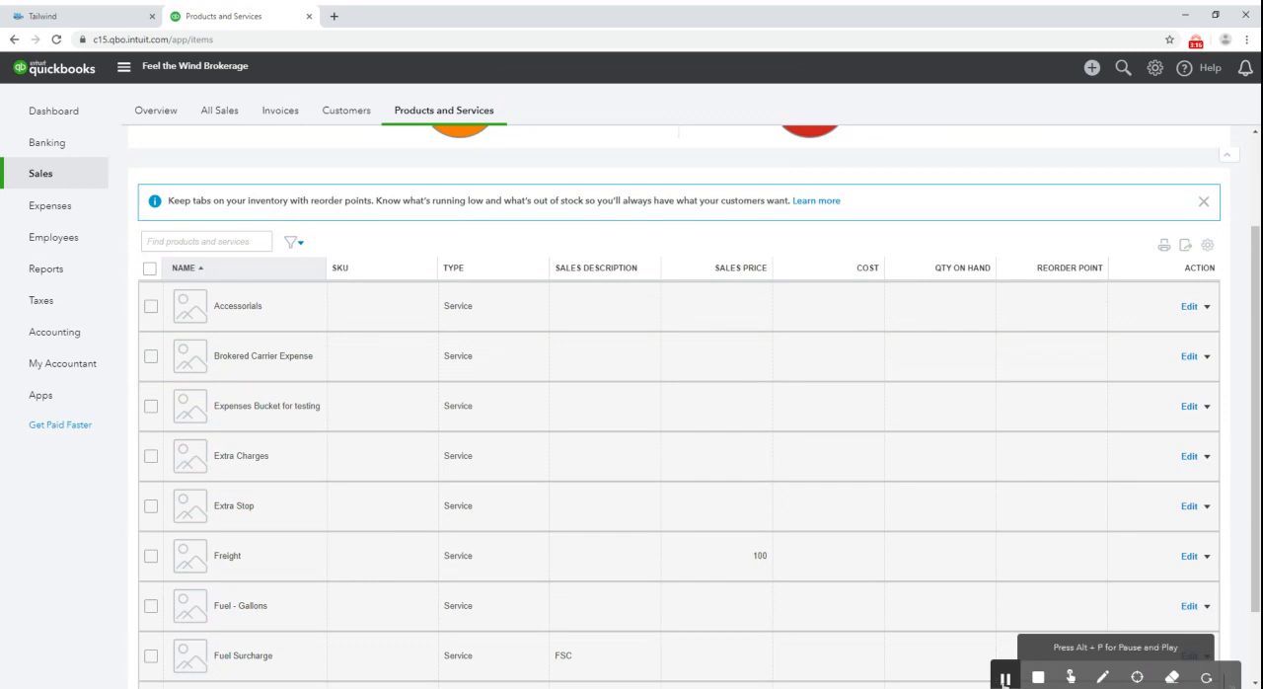
click(1005, 679)
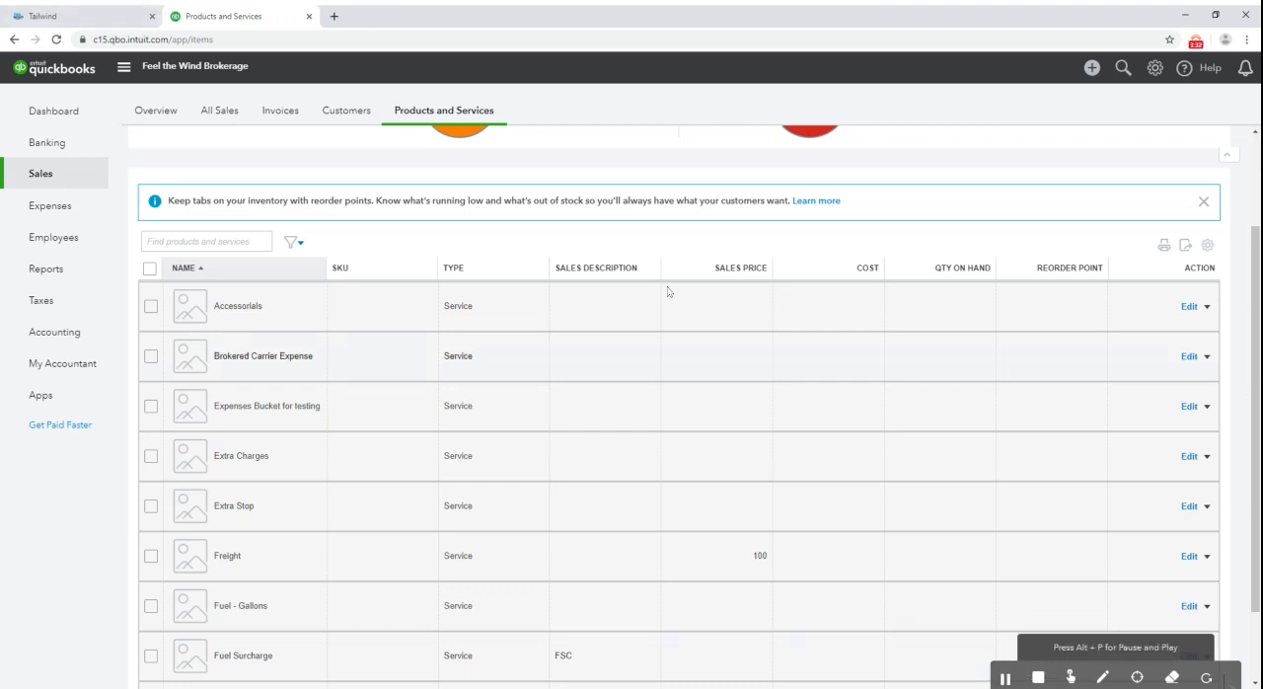
Switch to Tailwind, open the QuickBooks Online Sync, connect to QuickBooks and proceed to the sync settings
click(85, 13)
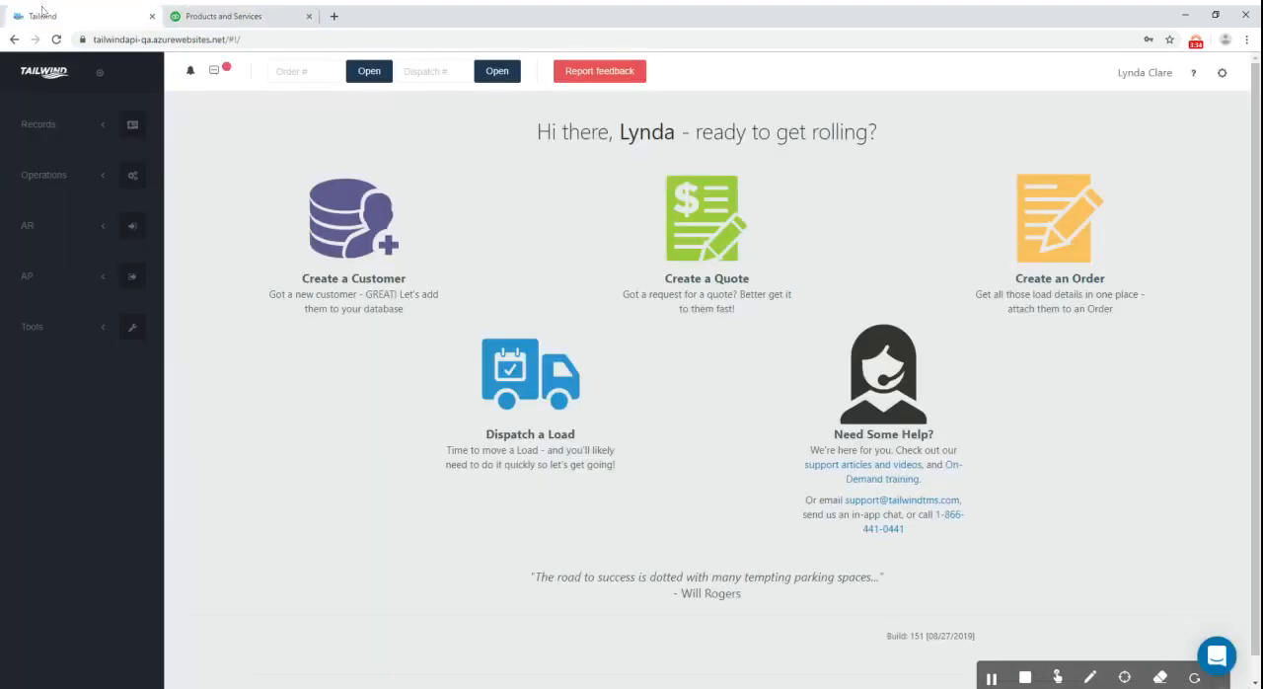
click(58, 336)
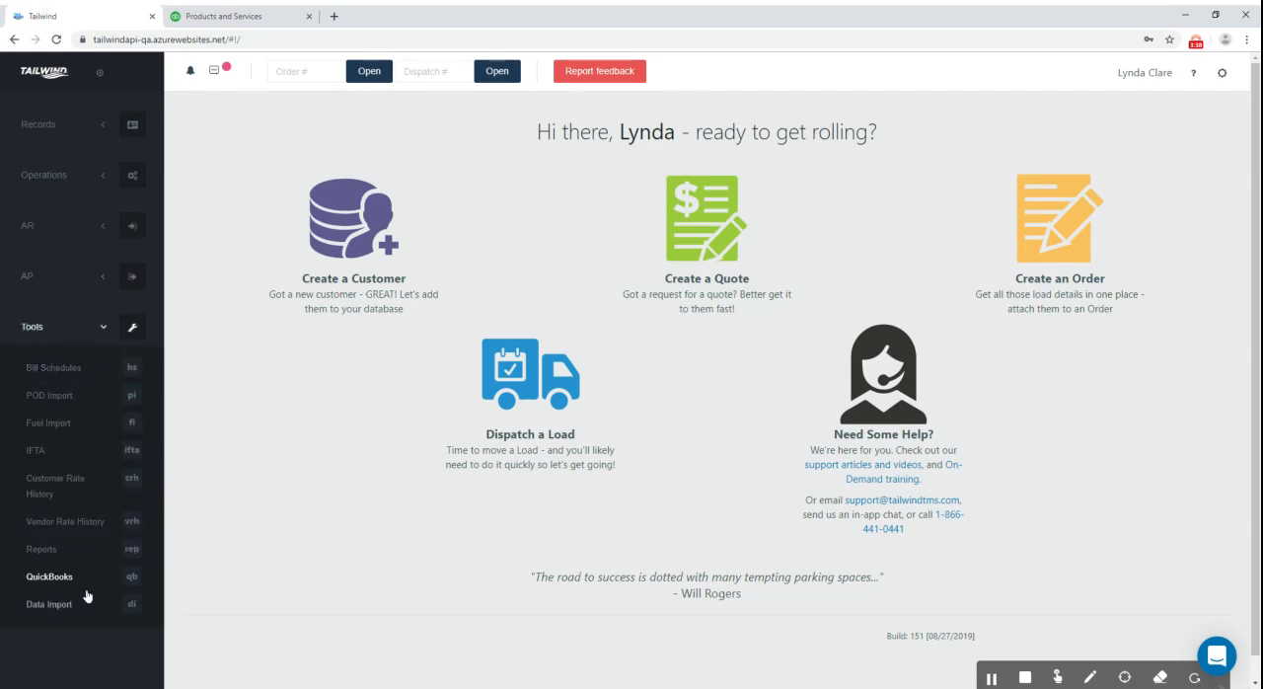
click(56, 580)
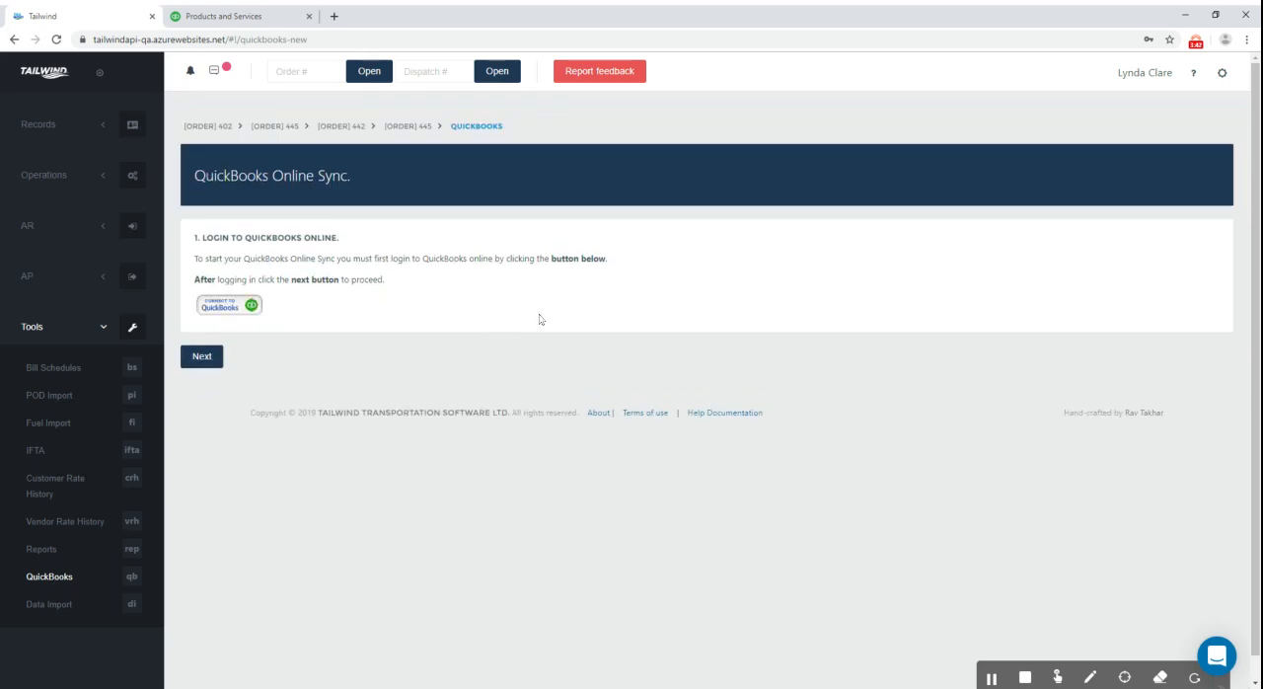
click(230, 307)
click(203, 361)
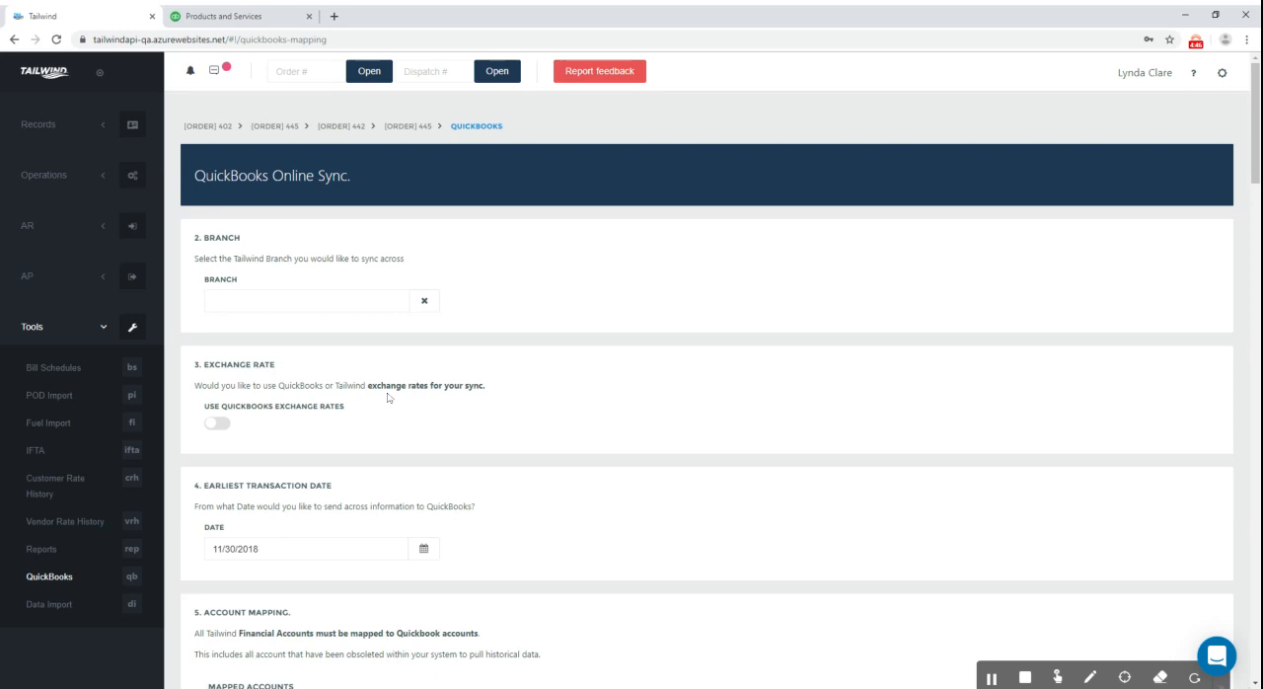
Examine the branch, exchange rate and earliest transaction date settings, plus the account and revenue item mappings
scroll(449, 489, down, 1)
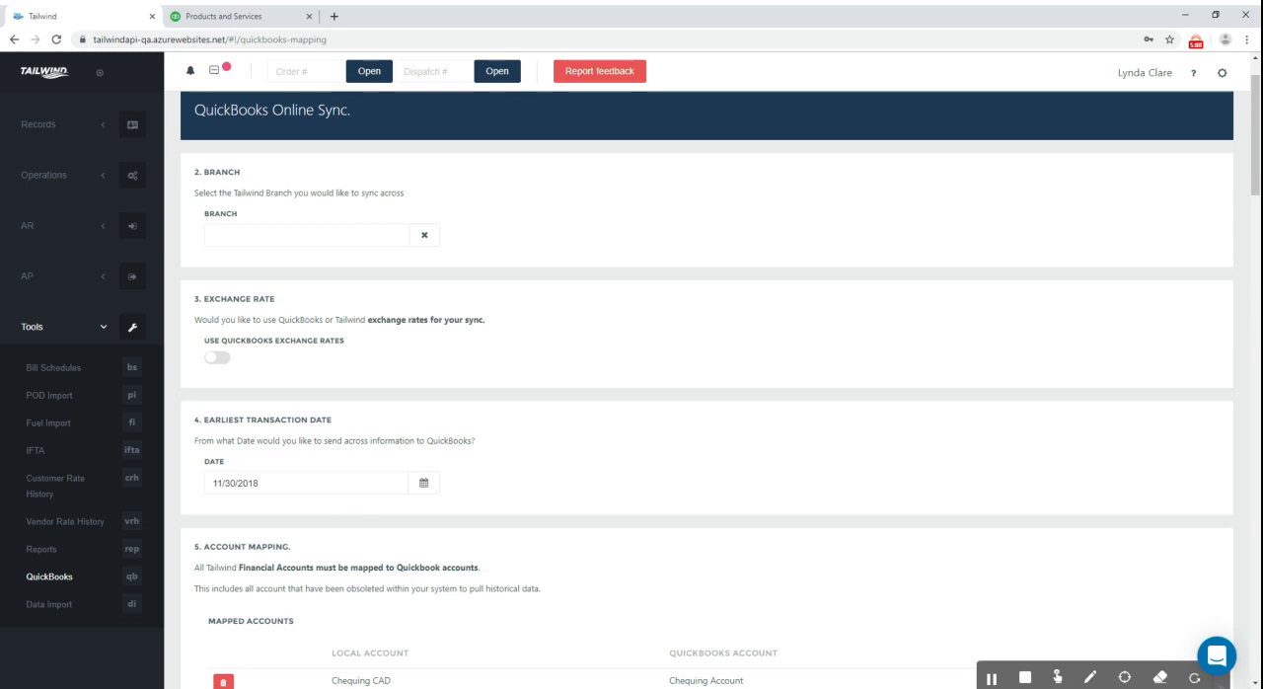
scroll(522, 490, down, 2)
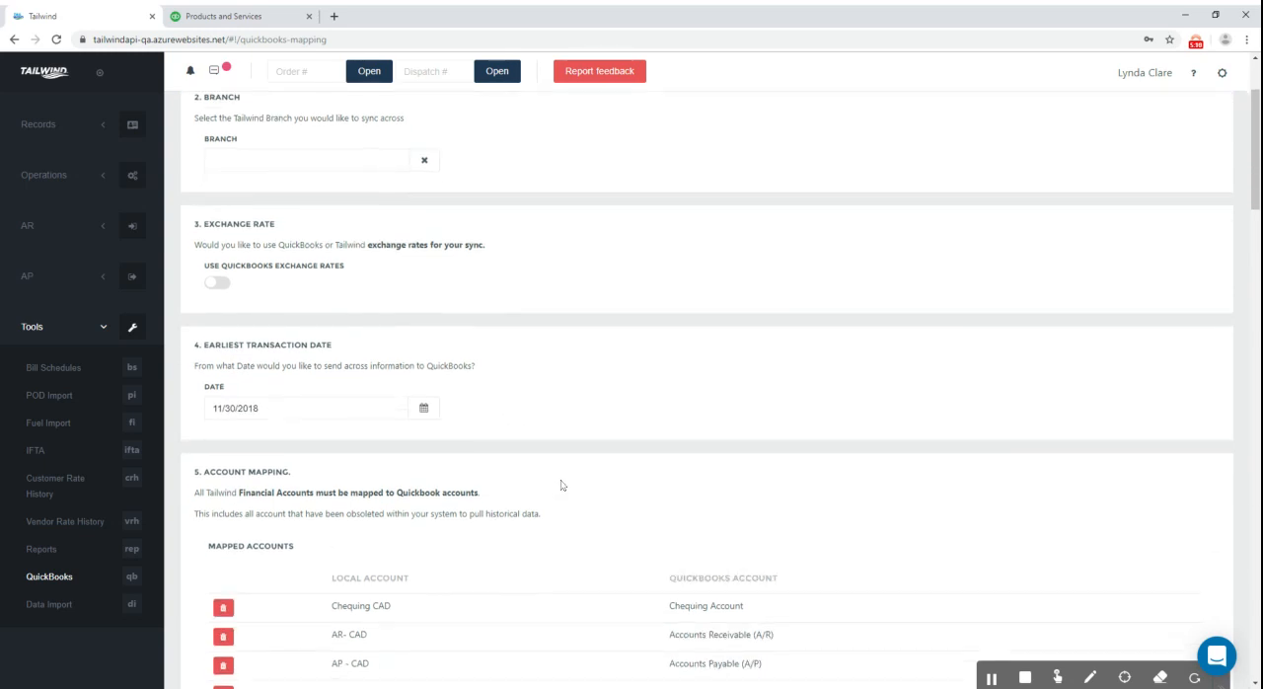
scroll(445, 425, down, 1)
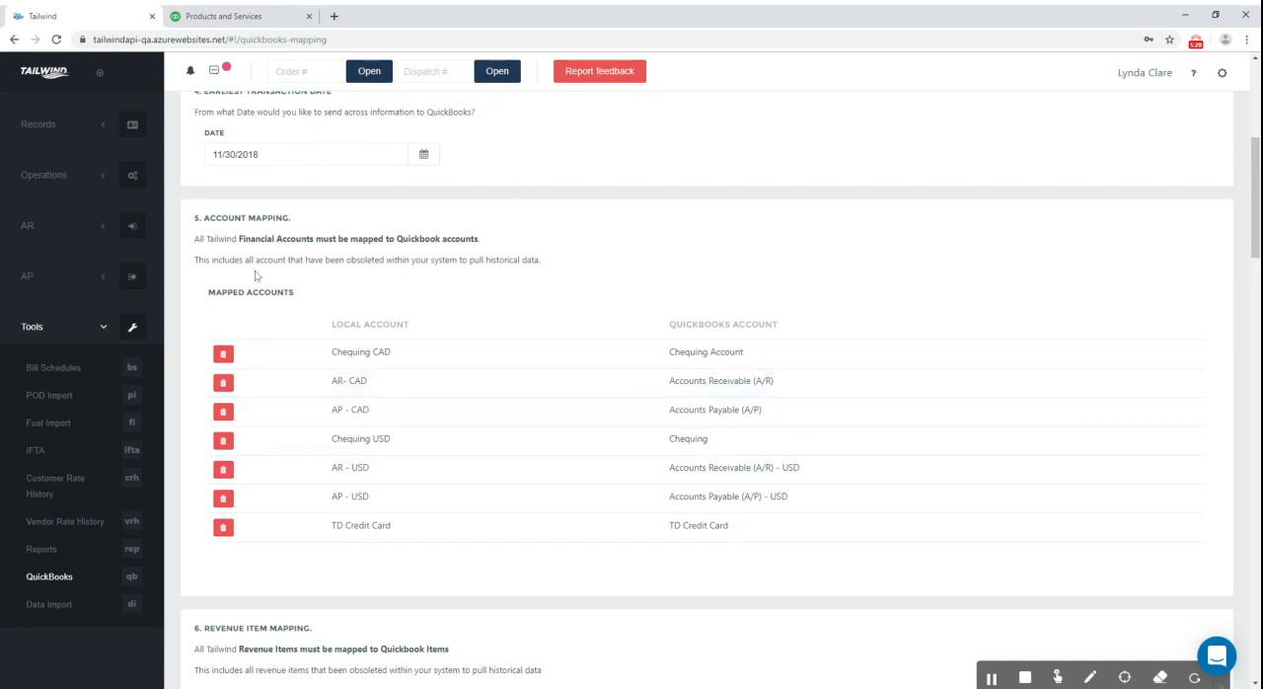
scroll(305, 329, down, 1)
scroll(304, 329, down, 3)
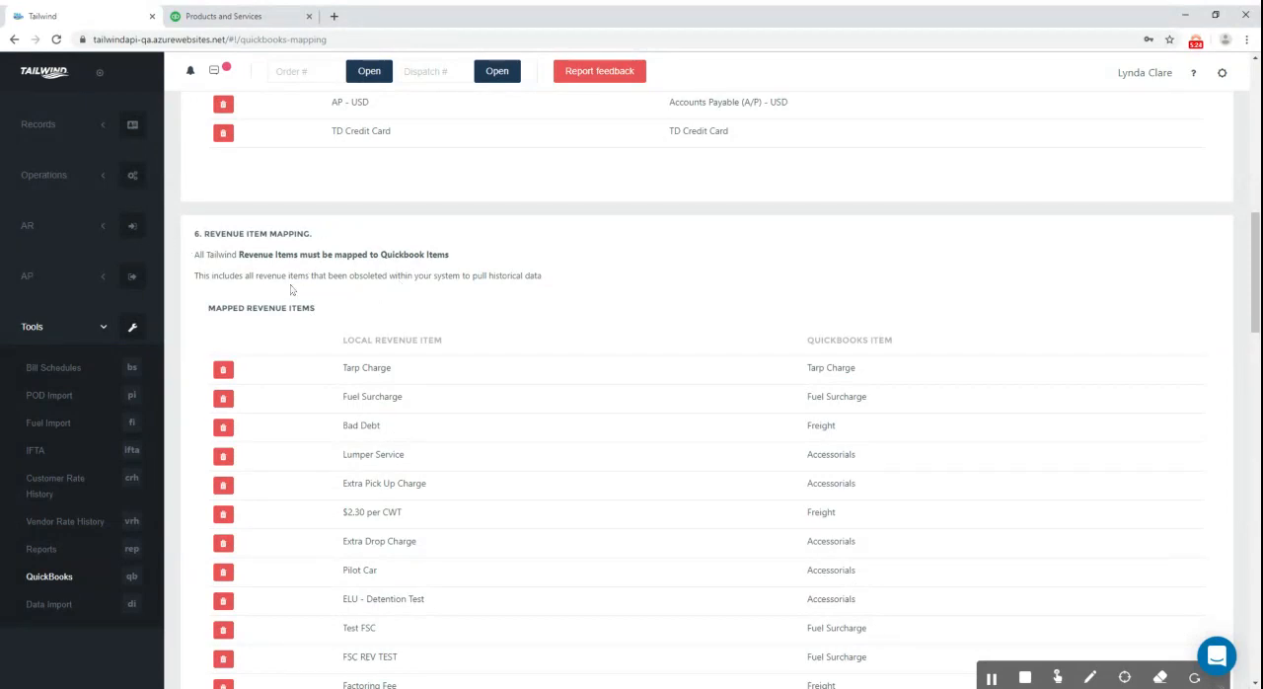
scroll(292, 290, down, 1)
scroll(292, 290, down, 3)
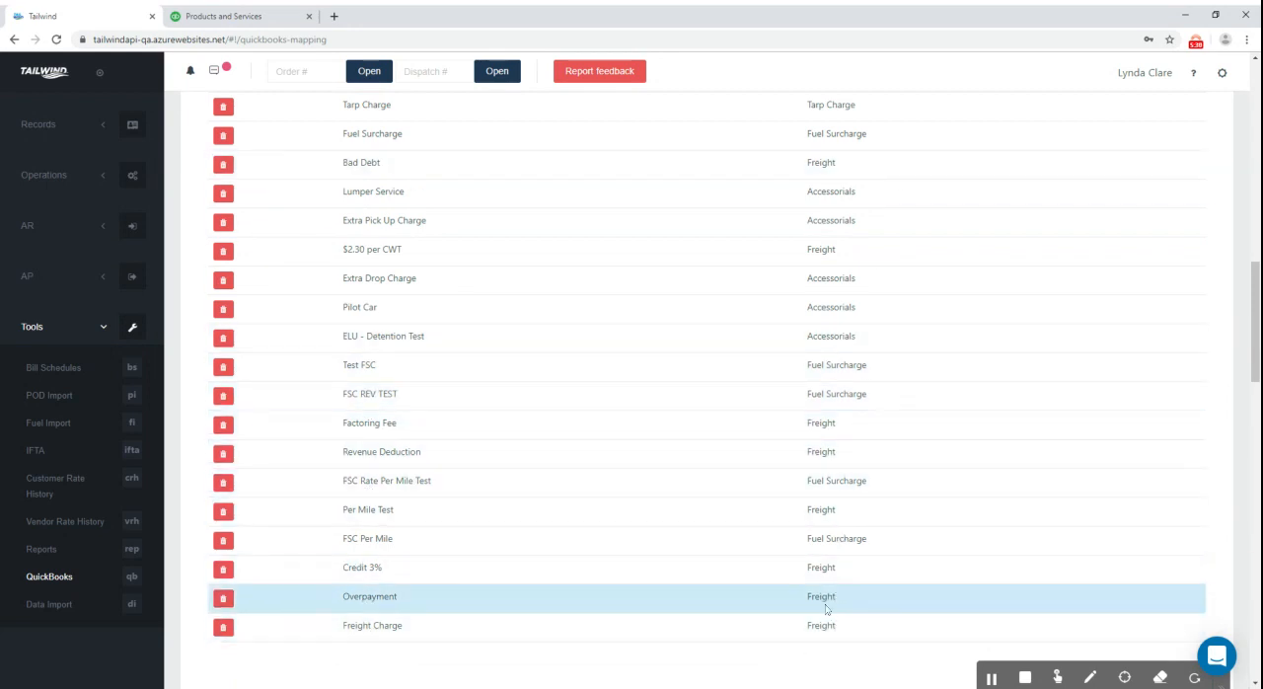
Delete the Freight Charge entry from the mapped revenue items
scroll(633, 464, down, 2)
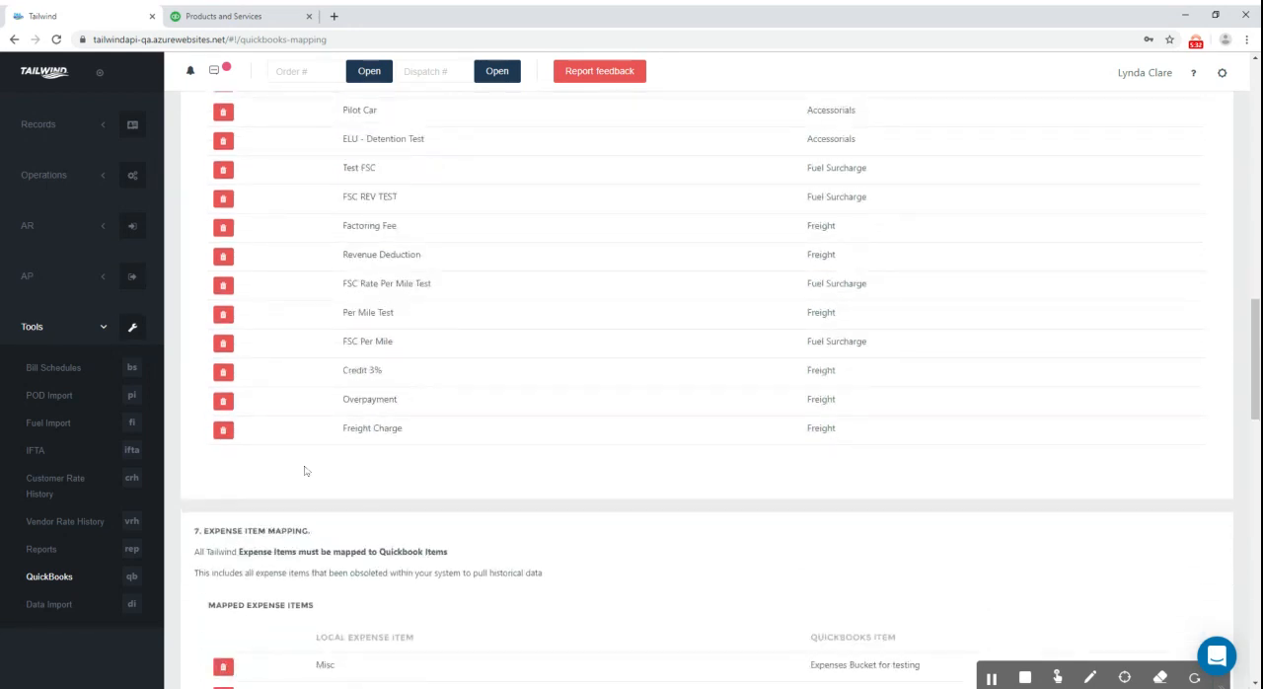
click(223, 430)
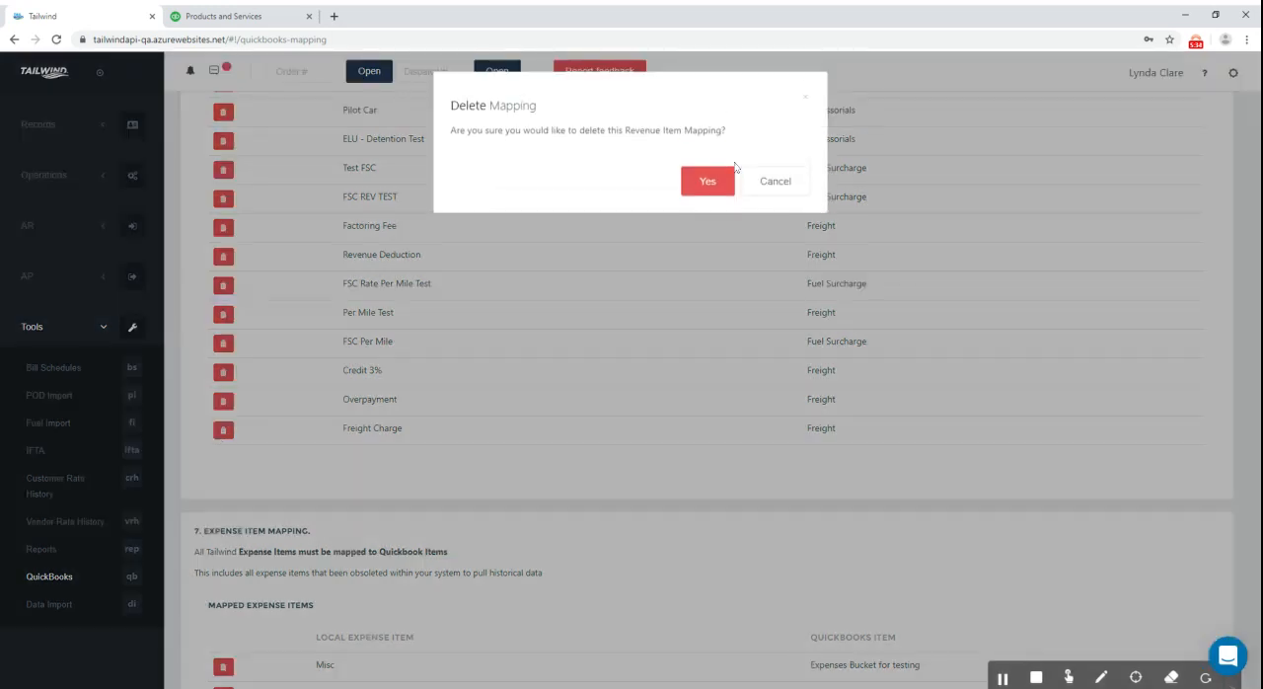
click(710, 176)
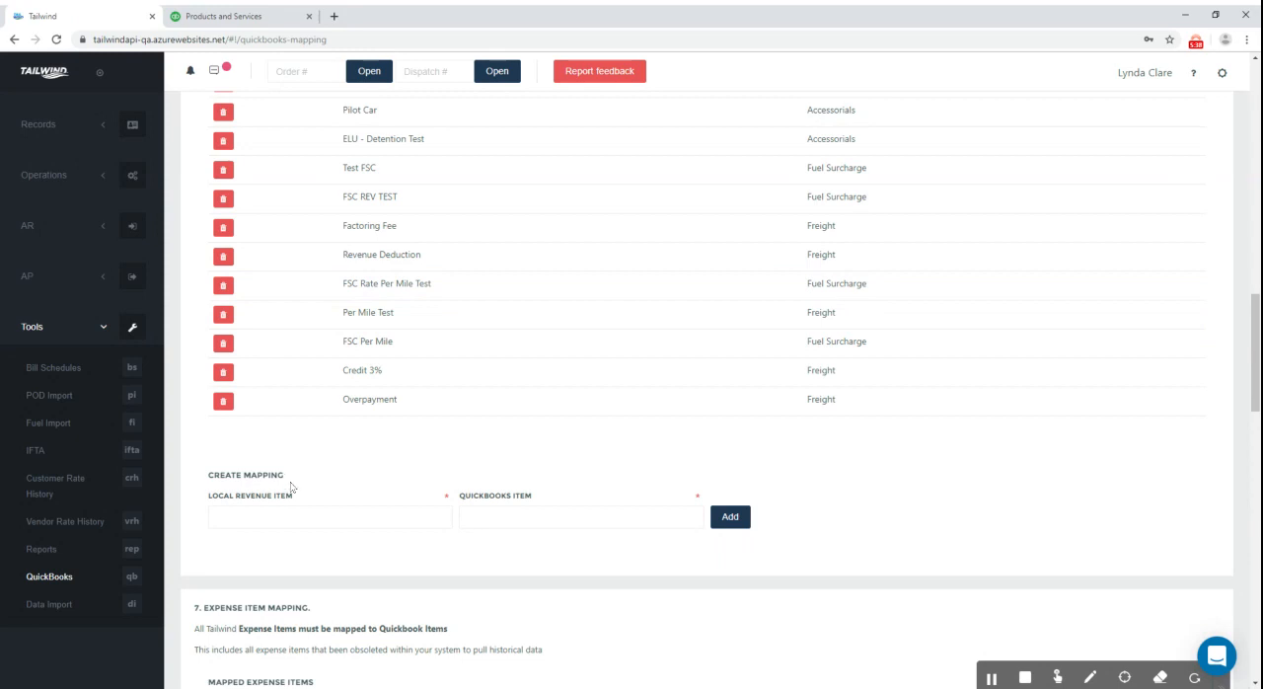
Create a revenue item mapping from the local Freight Charge item to the QuickBooks item Freight
click(260, 525)
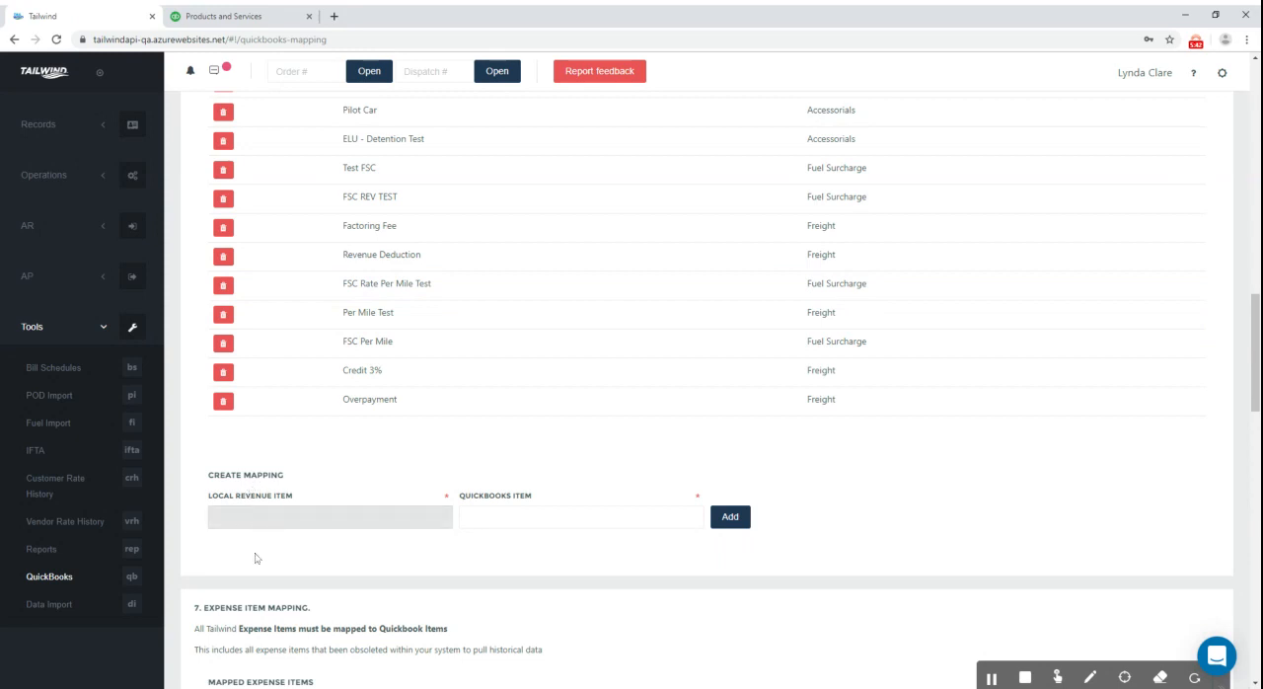
click(255, 557)
click(502, 524)
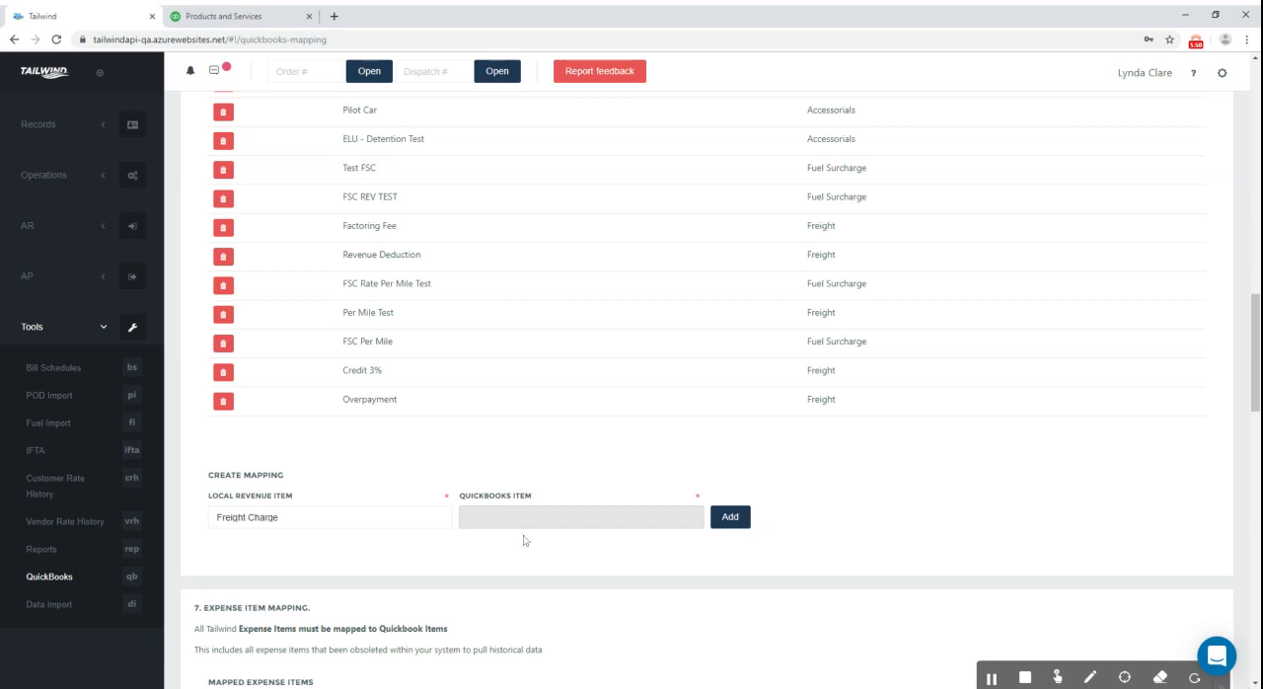
click(520, 576)
click(729, 518)
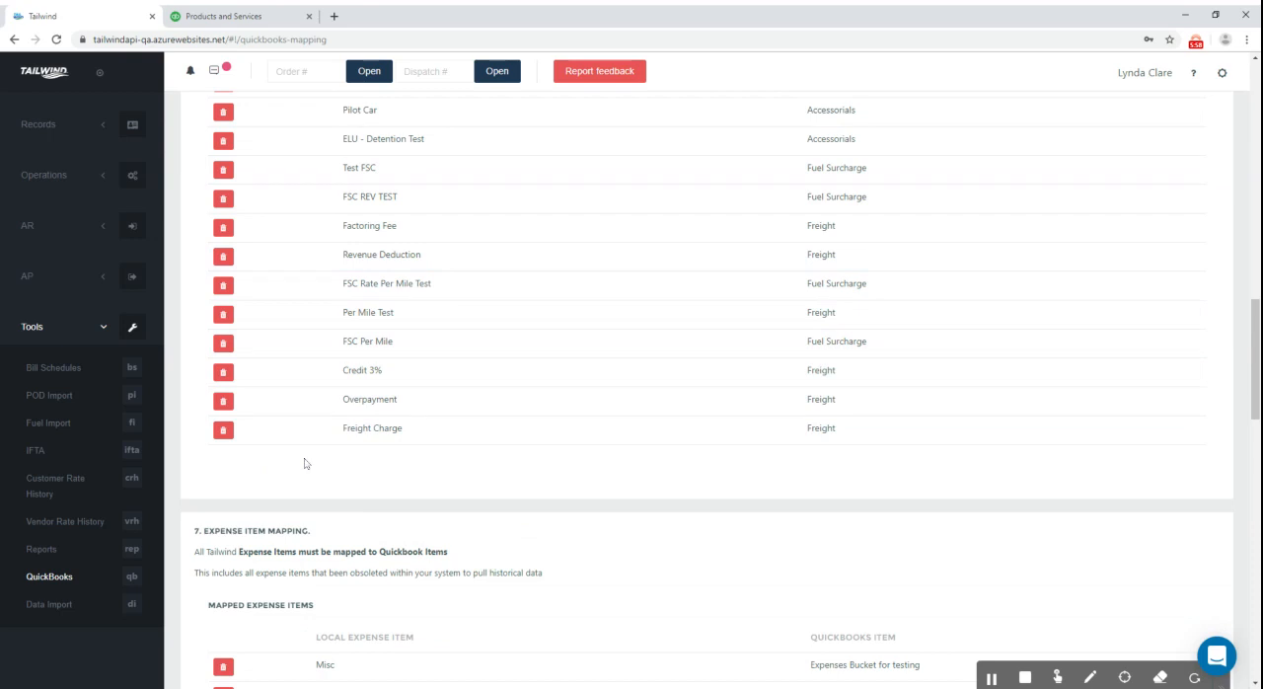
Check the expense item and tax type mappings and continue to the choice of record types to sync
scroll(310, 465, down, 2)
scroll(313, 475, down, 4)
scroll(327, 478, up, 1)
scroll(326, 478, down, 5)
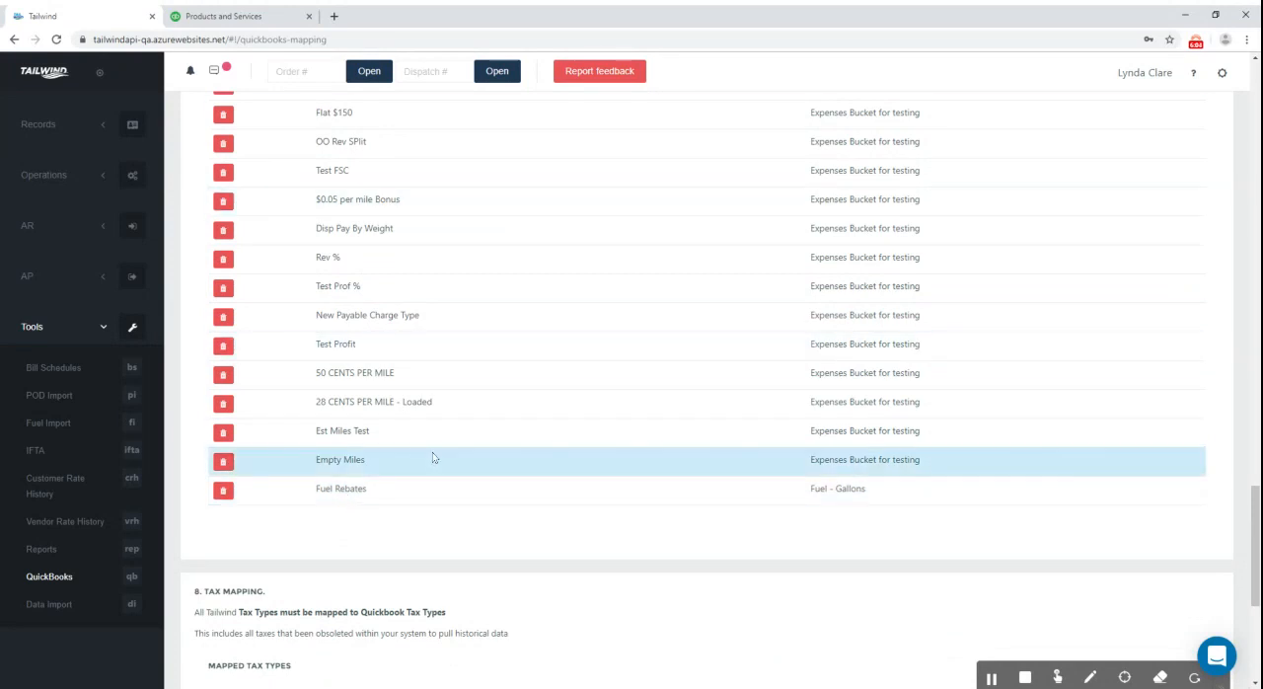
scroll(432, 454, down, 3)
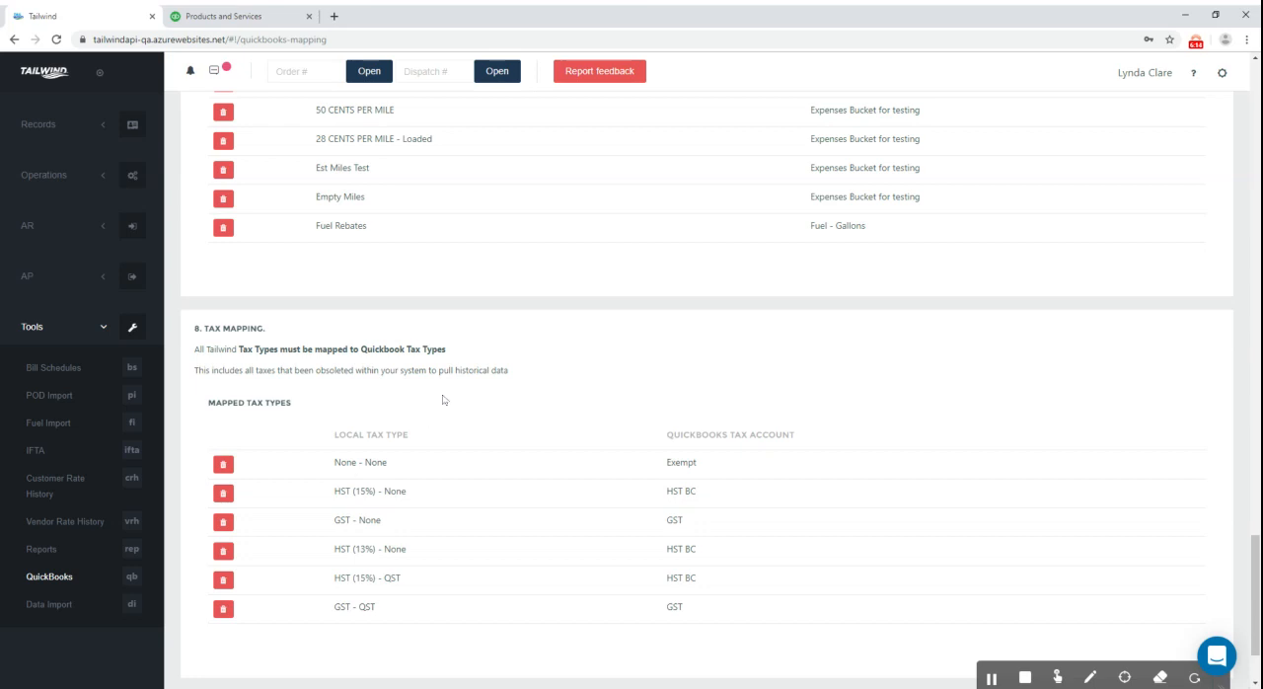
scroll(549, 387, down, 2)
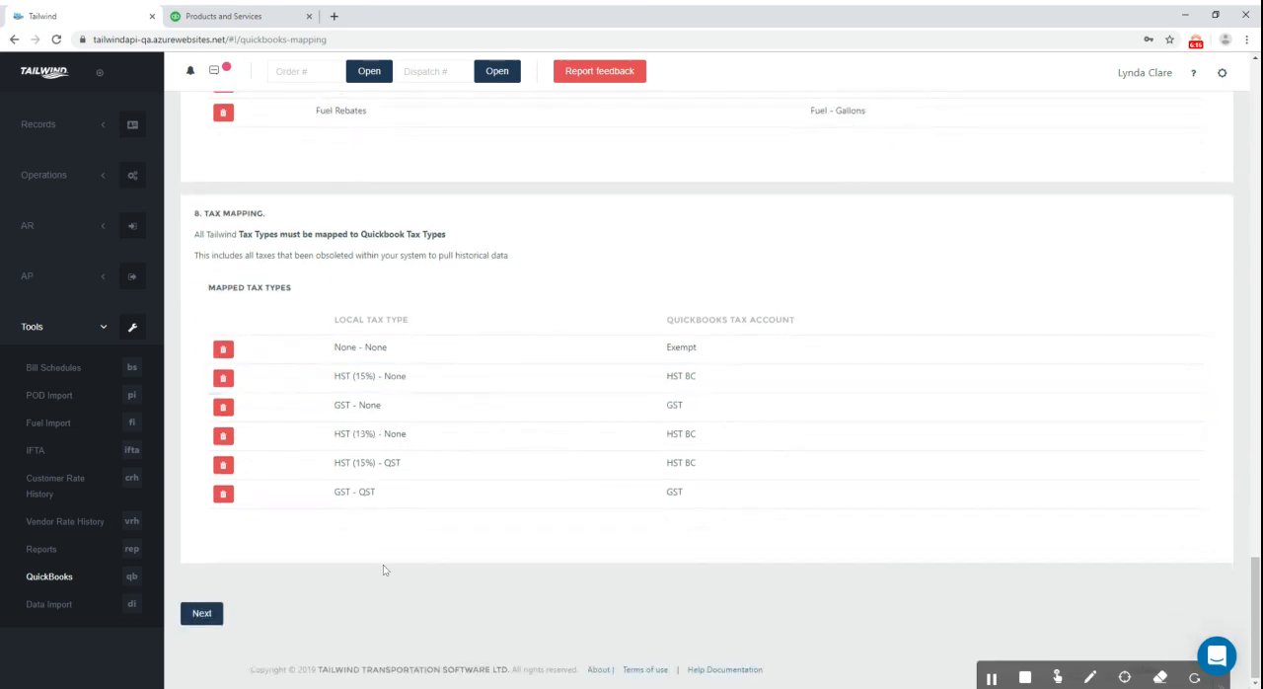
click(201, 614)
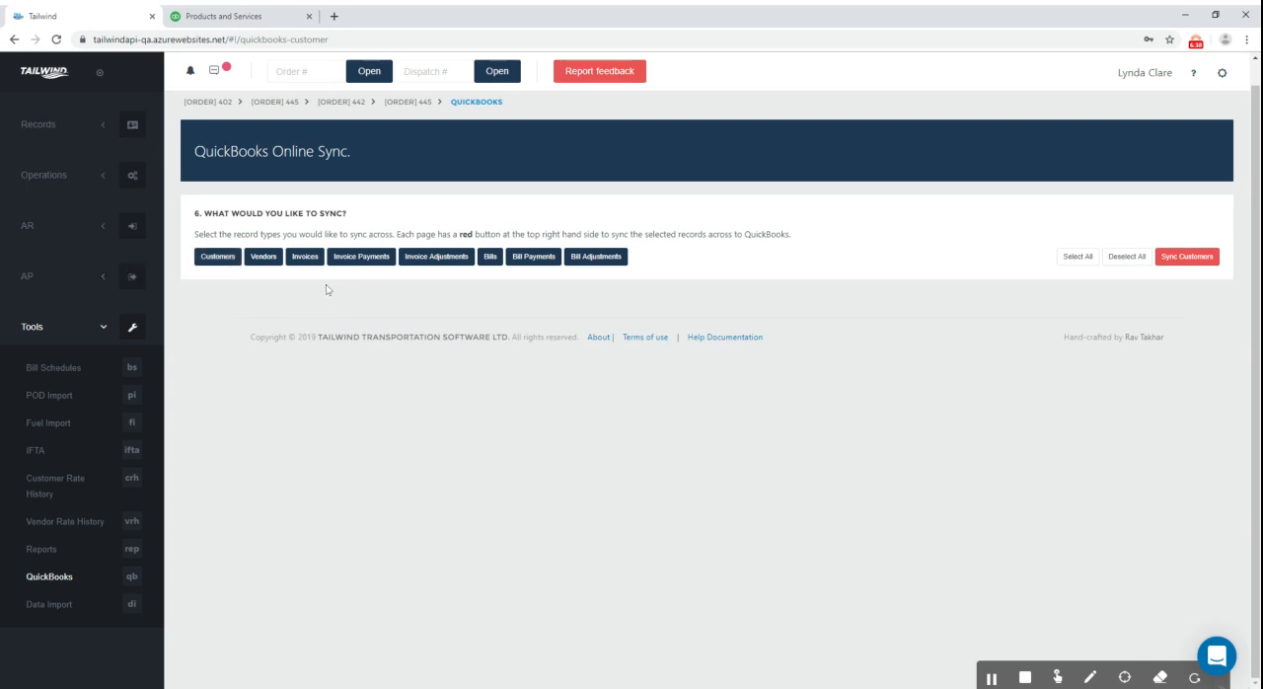
Choose Invoices as the record type and examine the list of invoices ready to sync across
click(296, 258)
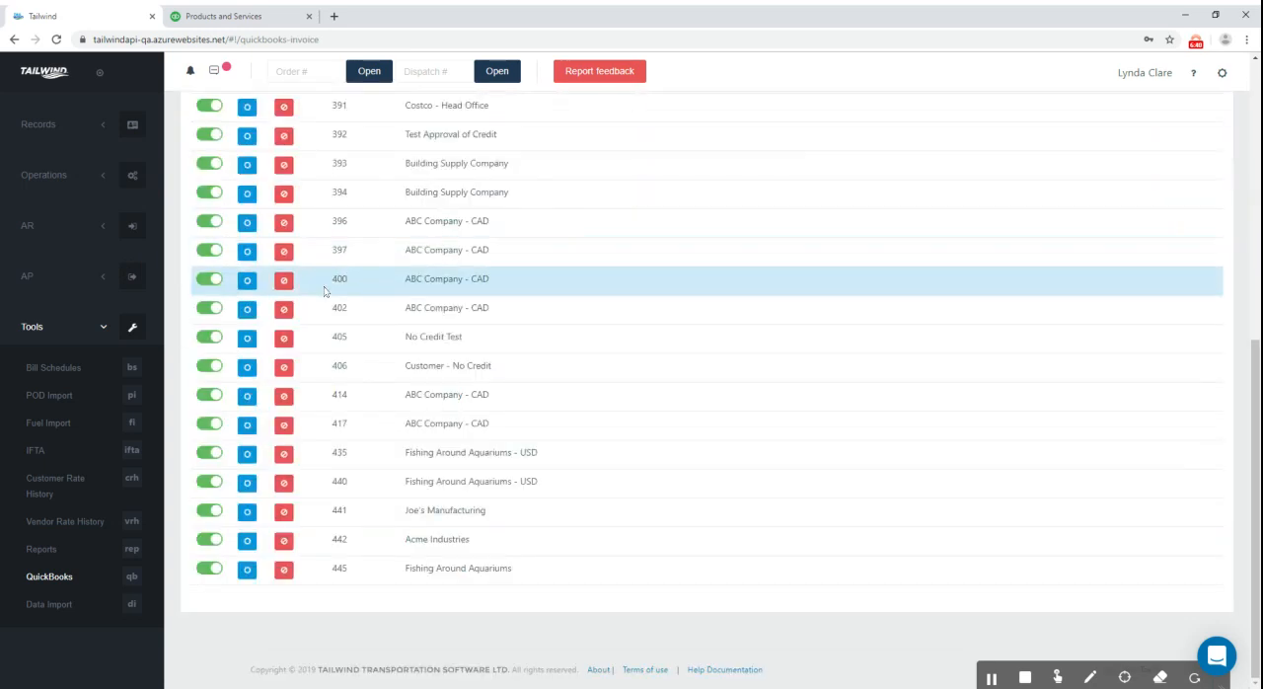
scroll(387, 383, up, 2)
scroll(387, 383, up, 3)
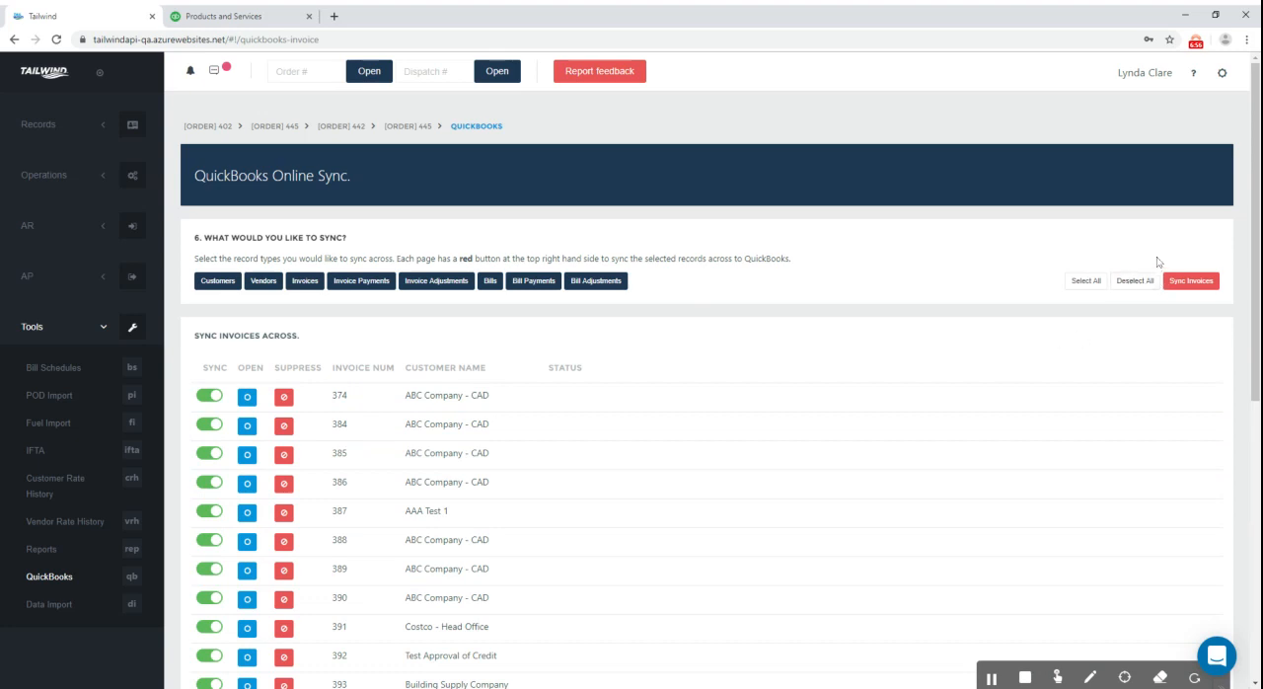
Deselect all invoices, mark only invoice 374 for ABC Company - CAD and sync it across to QuickBooks
click(1135, 281)
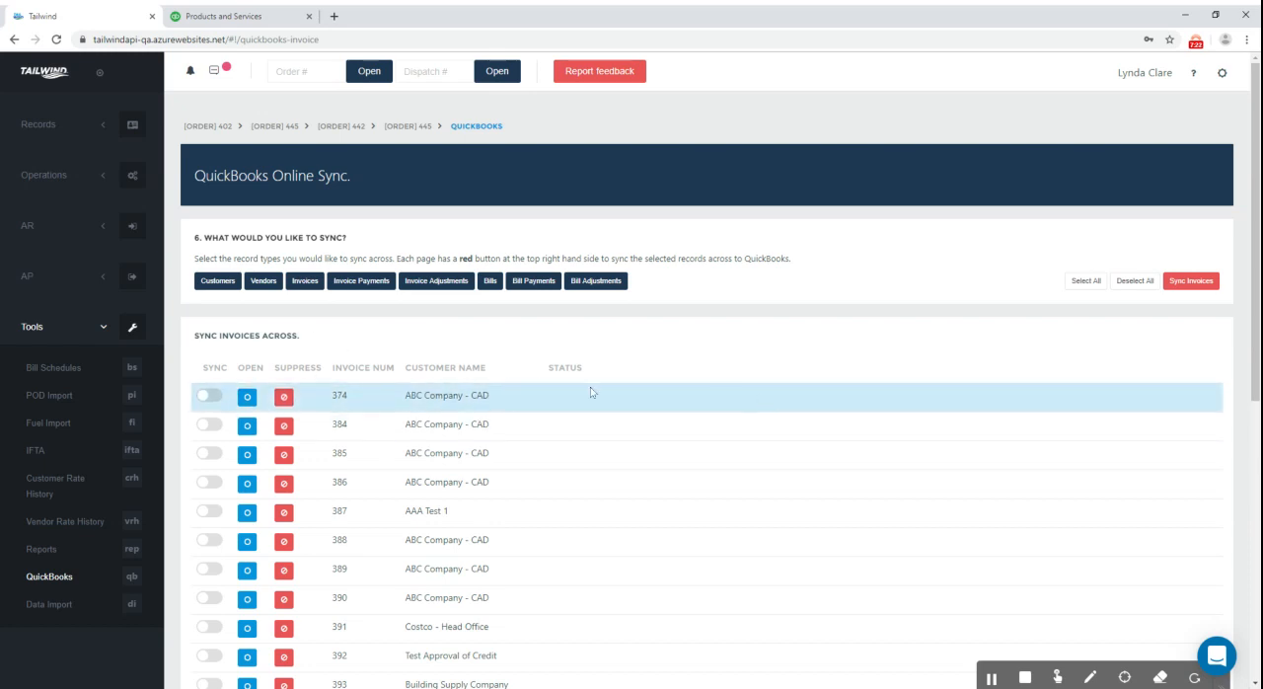
click(211, 394)
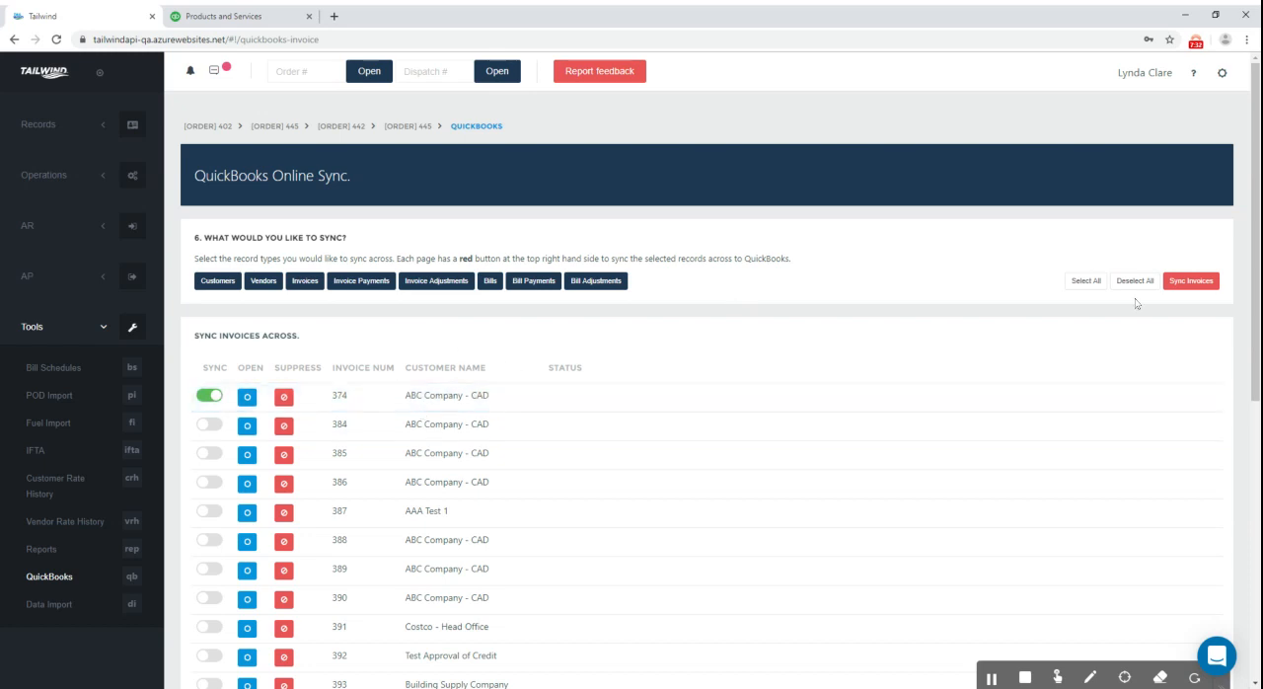
click(1200, 287)
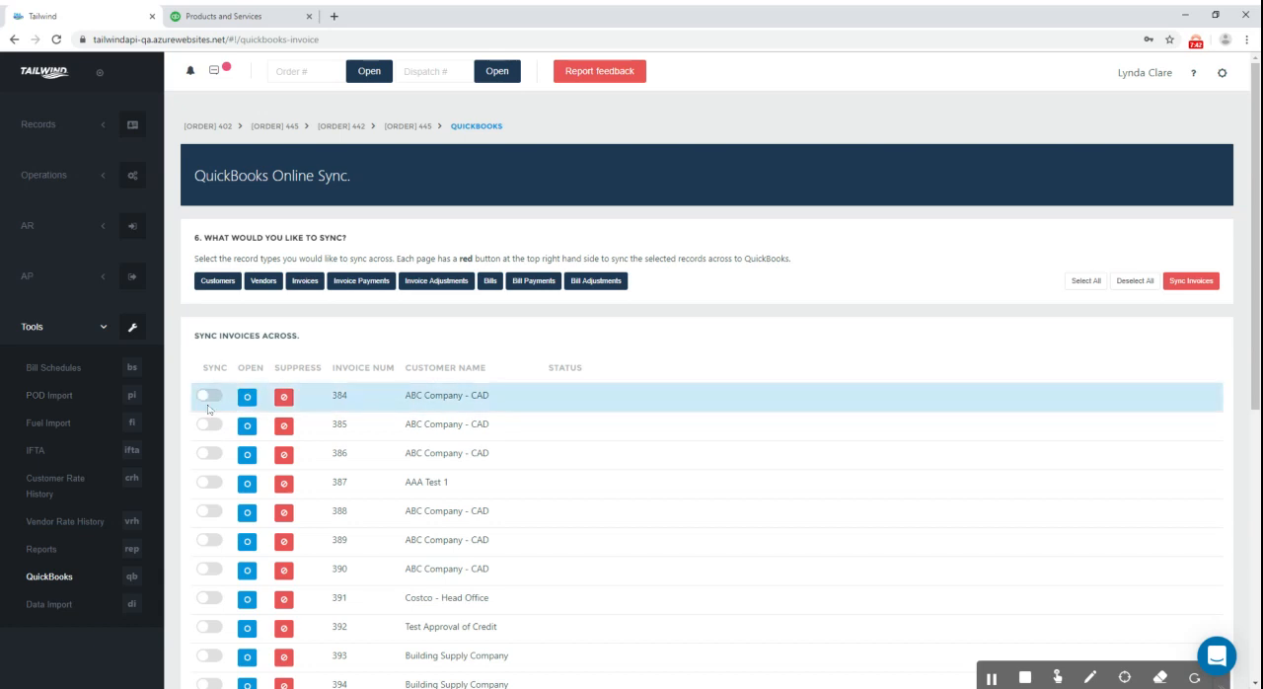
Switch to QuickBooks, check the ABC Company - CAD customer's transaction list for invoice 374, and return to Tailwind
click(259, 20)
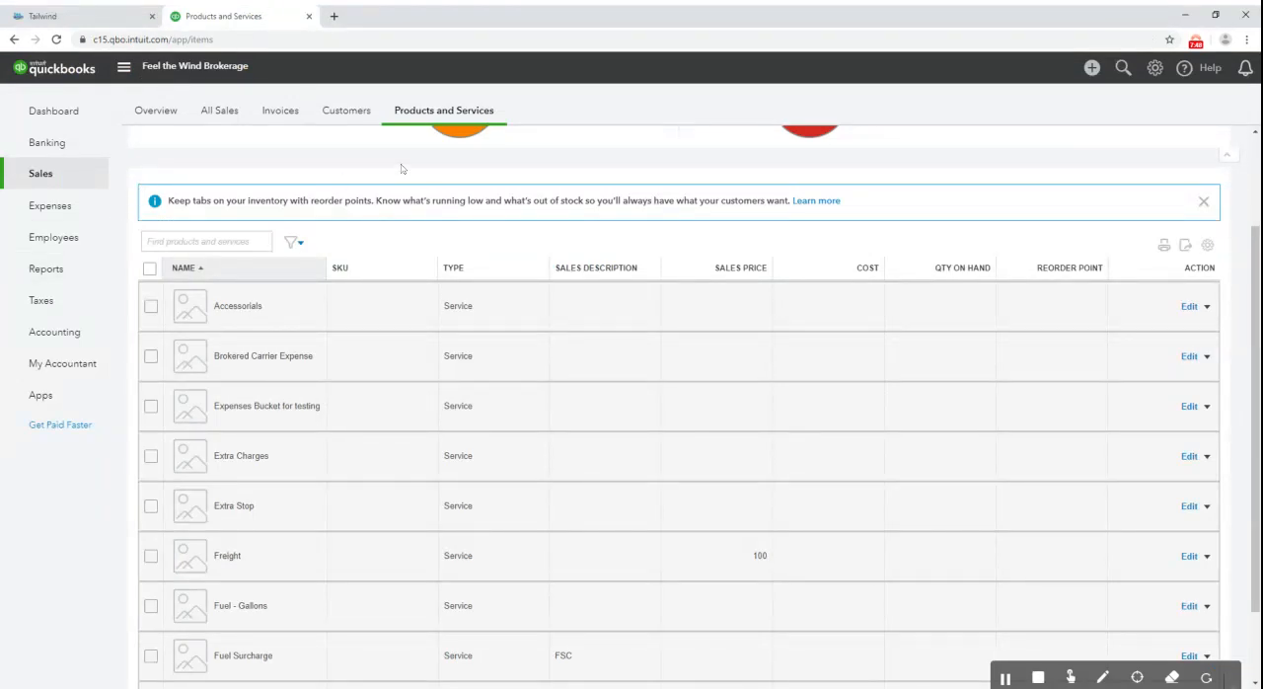
click(345, 123)
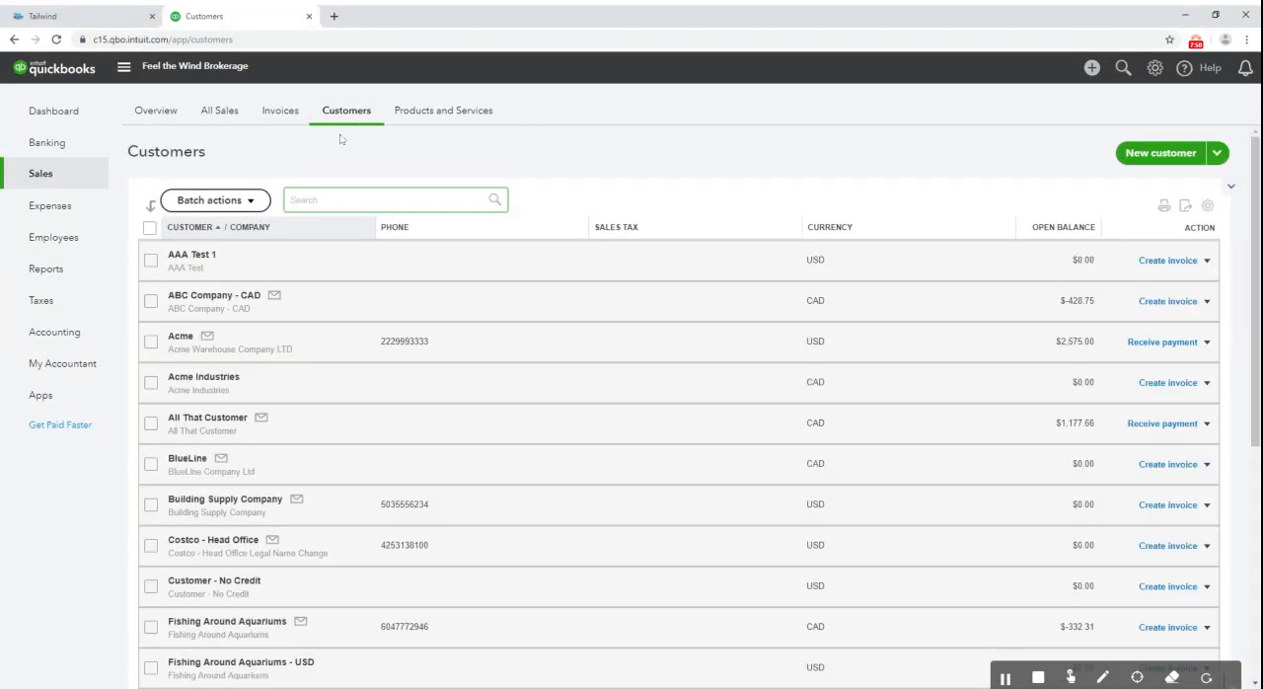
click(234, 298)
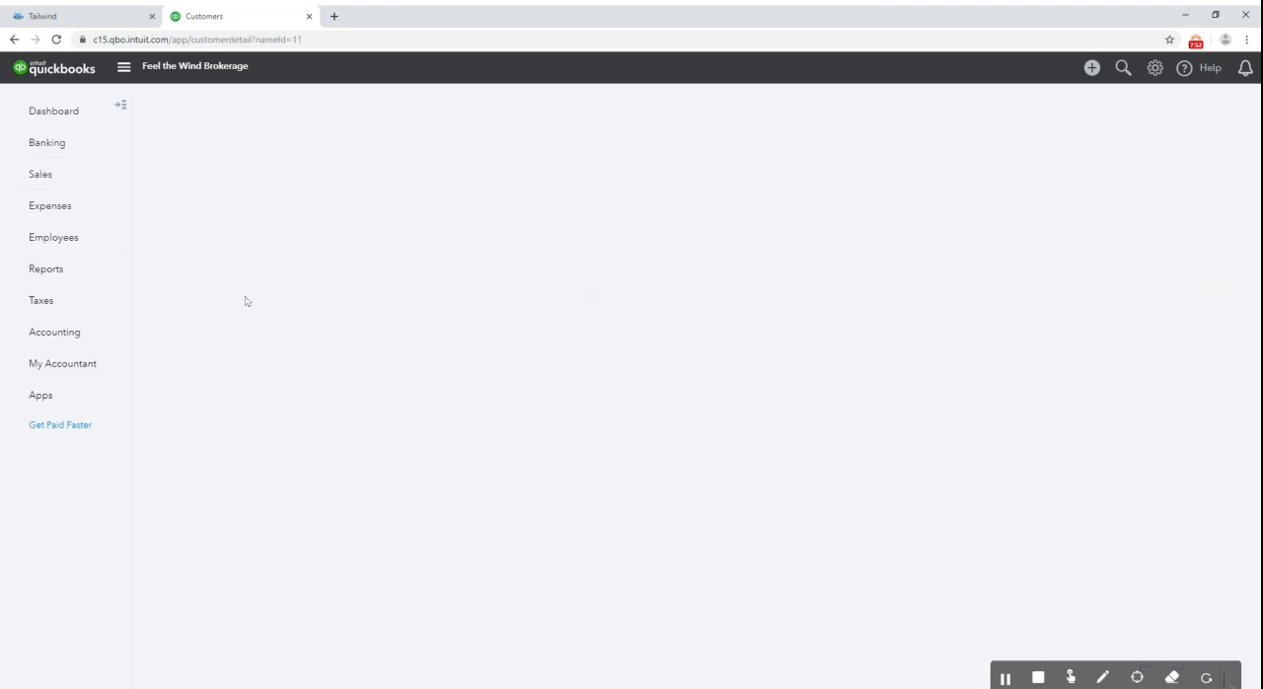
scroll(540, 292, down, 2)
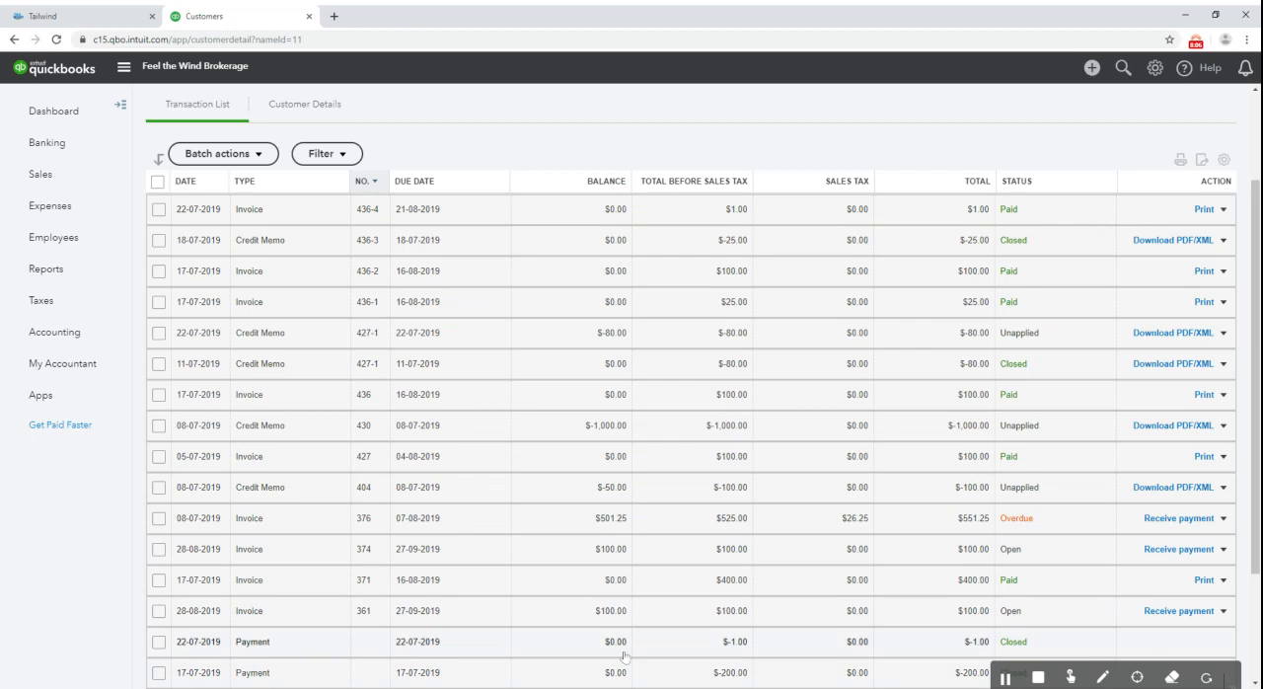
click(108, 16)
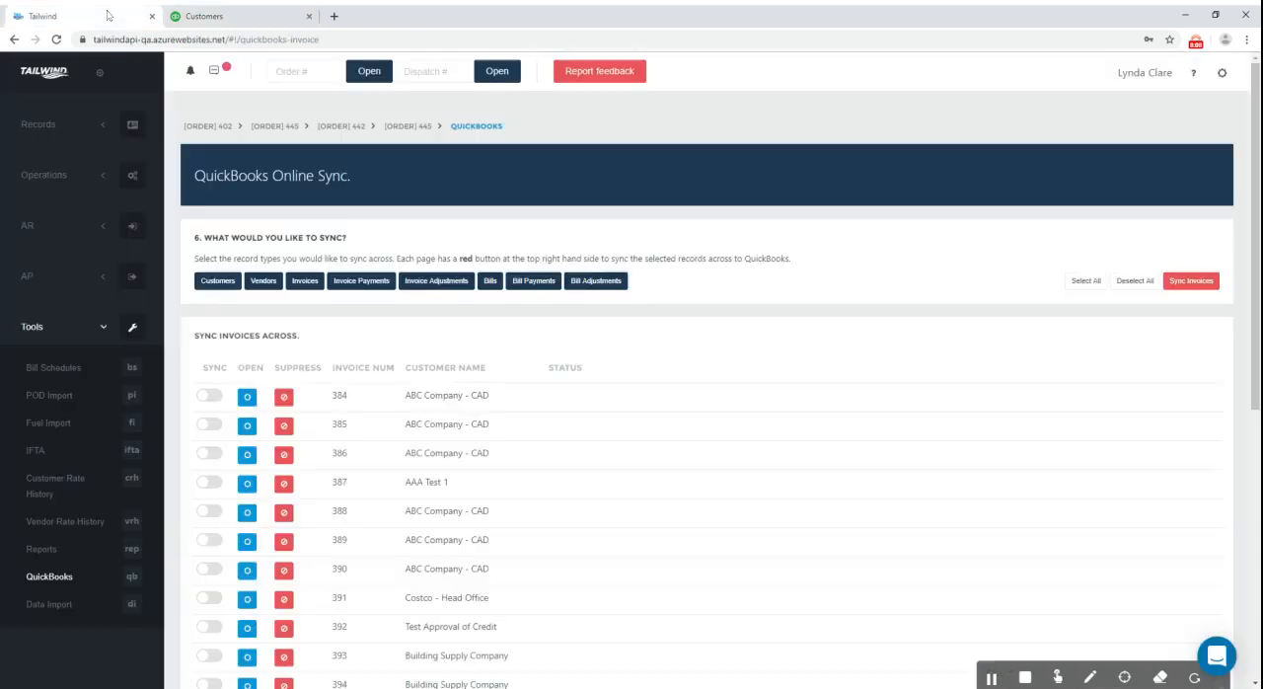